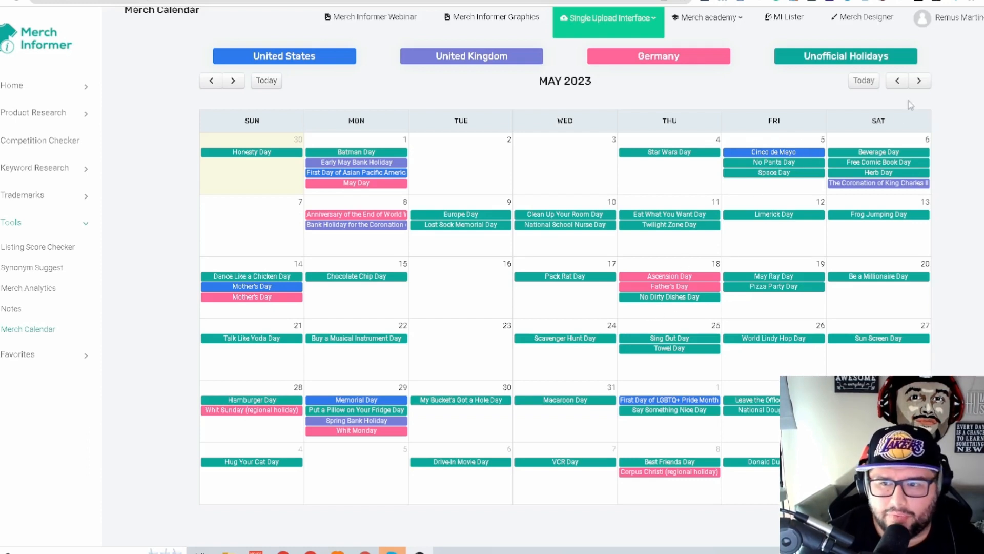
Browse the June and July 2023 holidays in the Merch Calendar
click(920, 82)
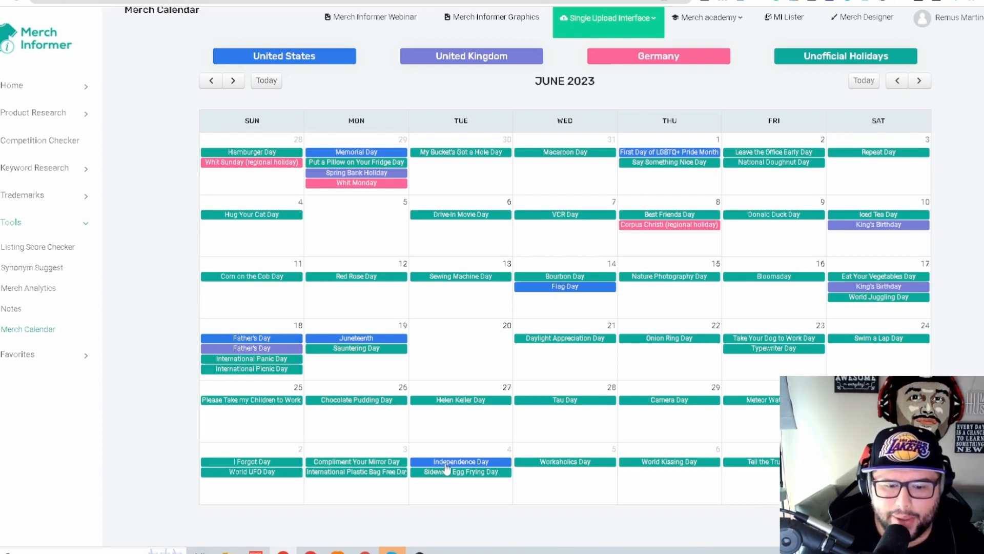
click(897, 82)
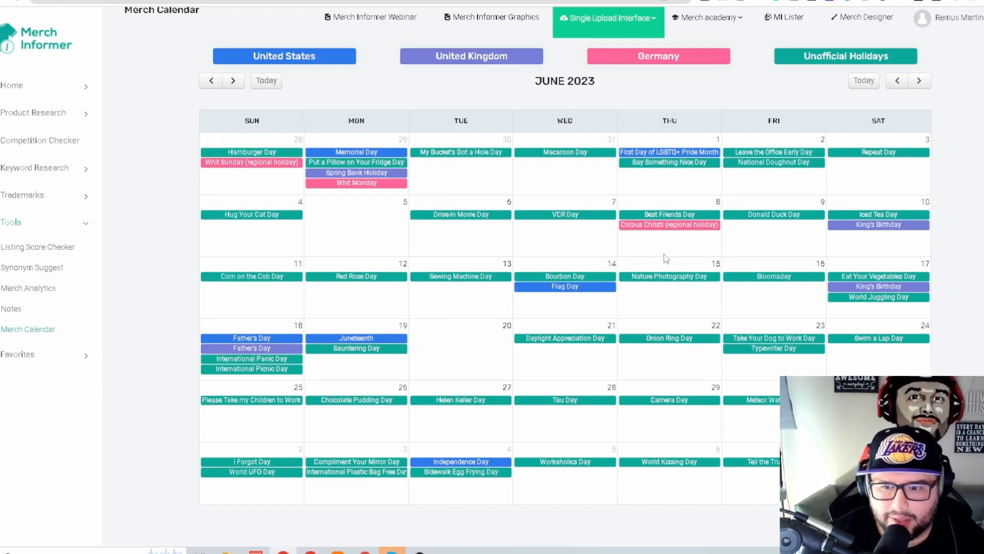
click(927, 86)
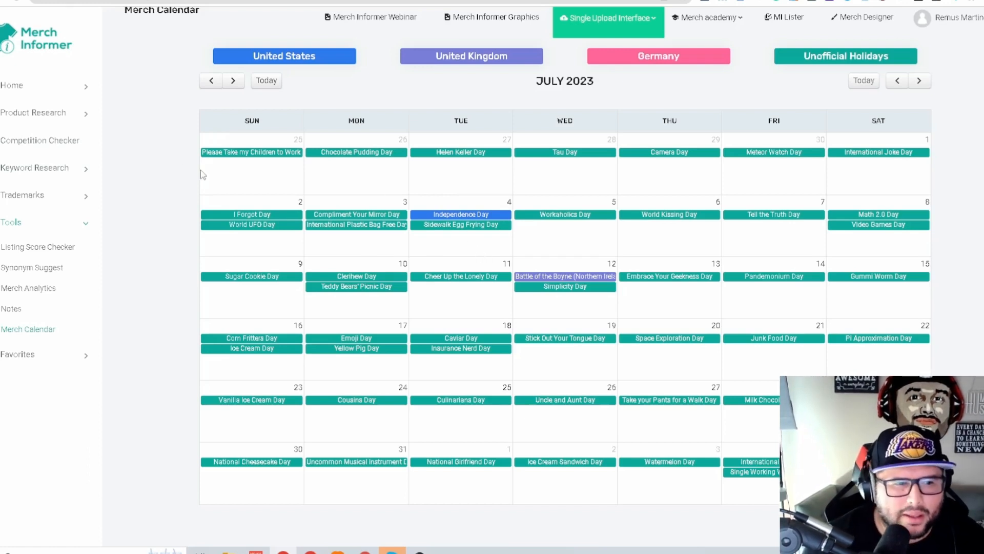
Open the Movers And Shakers research page and examine the daily top-moving shirts, their sales rank charts and titles
click(37, 113)
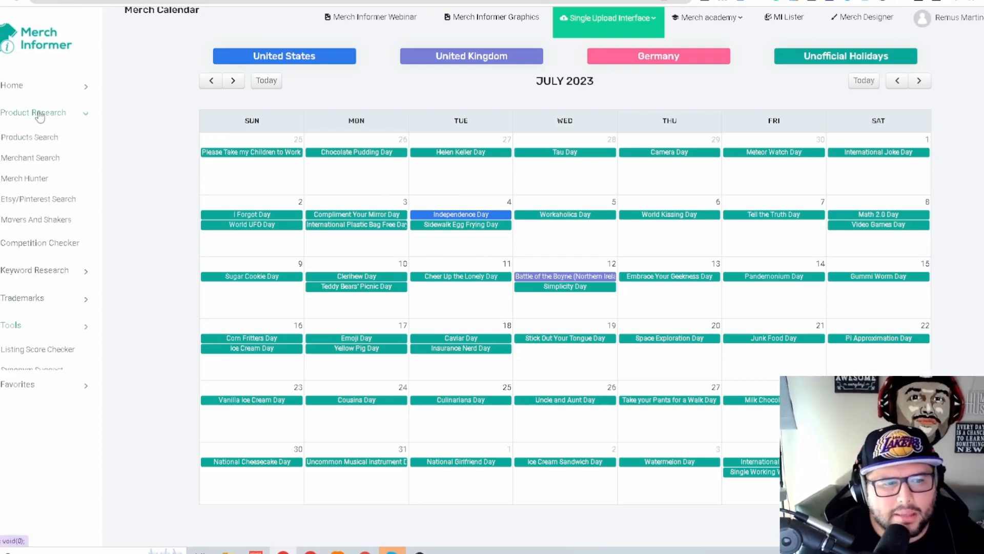
click(23, 219)
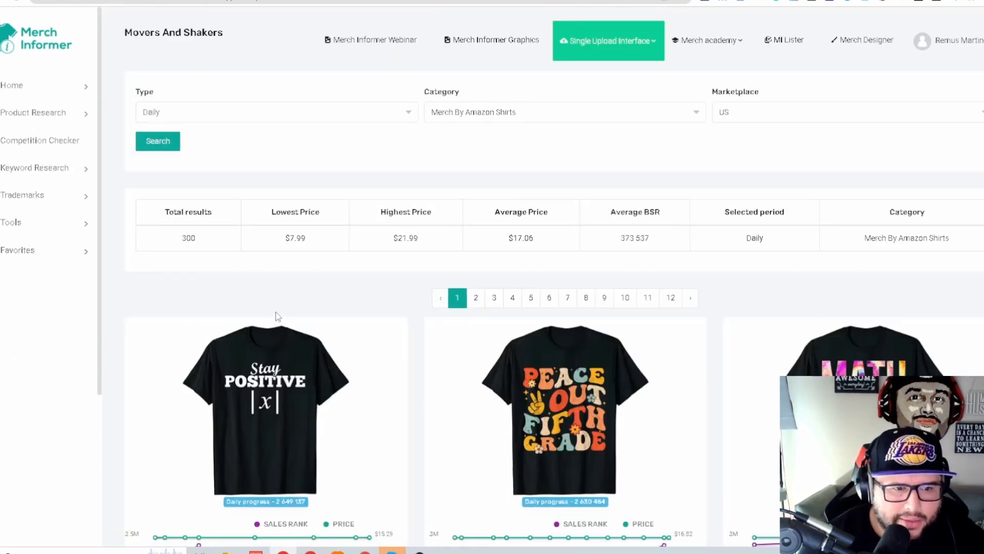
scroll(278, 315, down, 2)
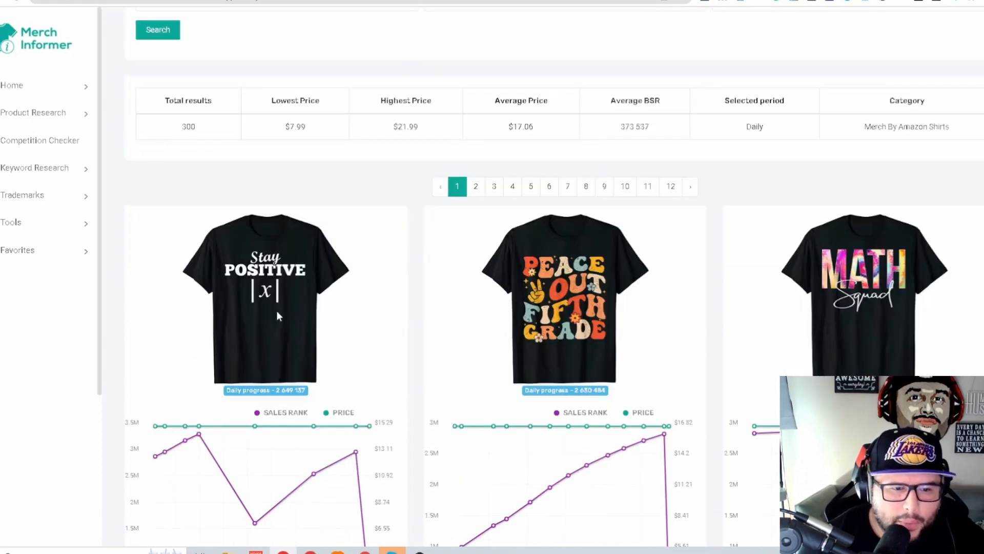
scroll(275, 309, up, 2)
drag(122, 33, 218, 33)
scroll(410, 308, down, 20)
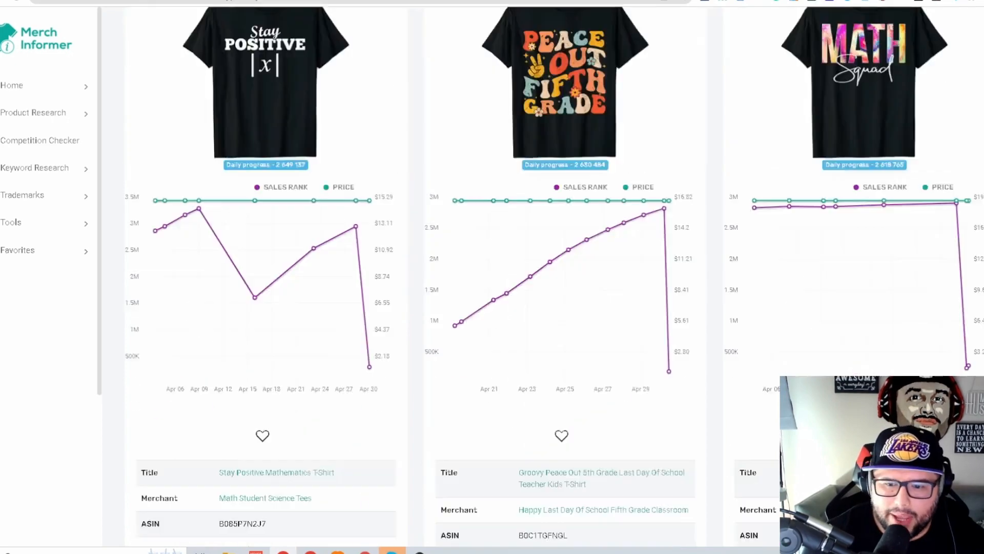
scroll(410, 307, up, 20)
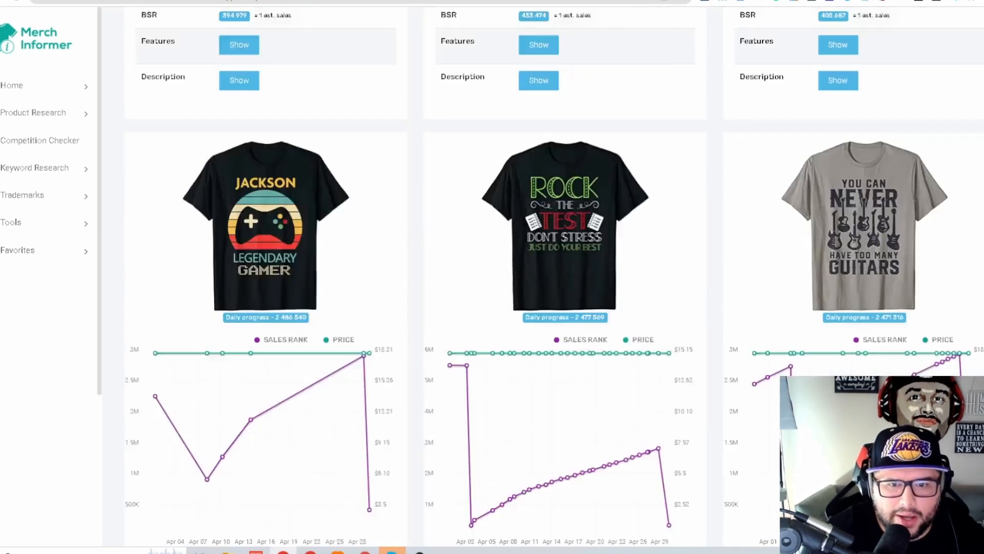
scroll(410, 307, up, 4)
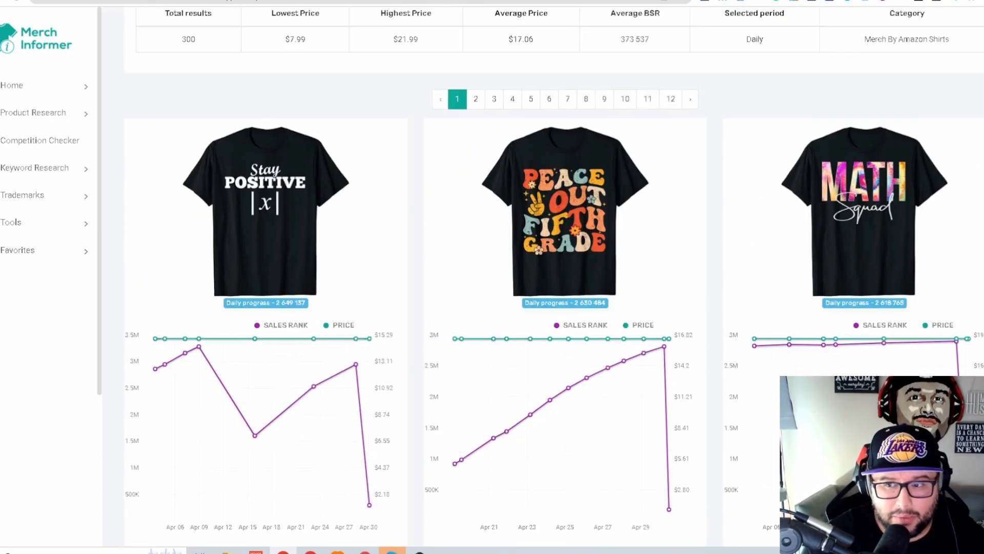
scroll(492, 277, down, 2)
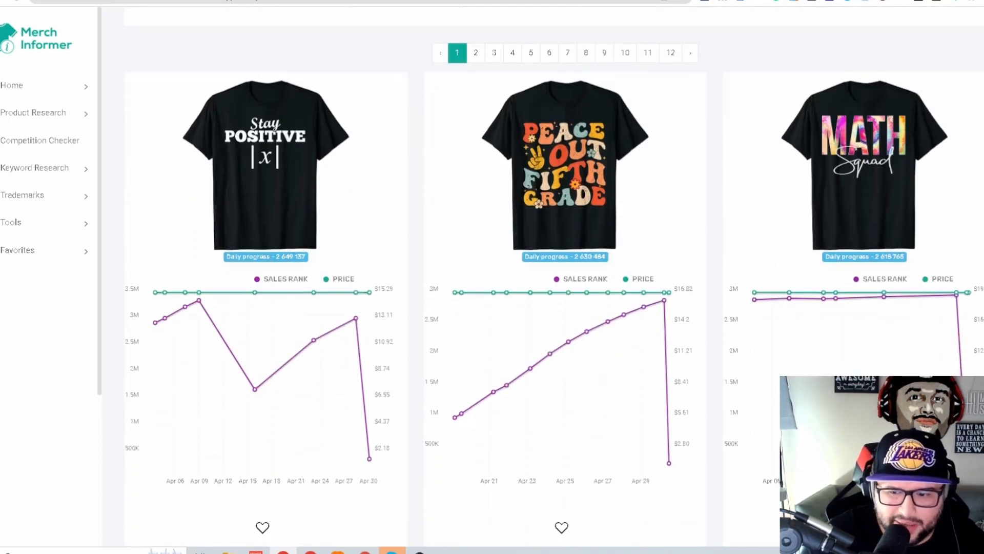
scroll(492, 277, down, 1)
scroll(492, 277, down, 2)
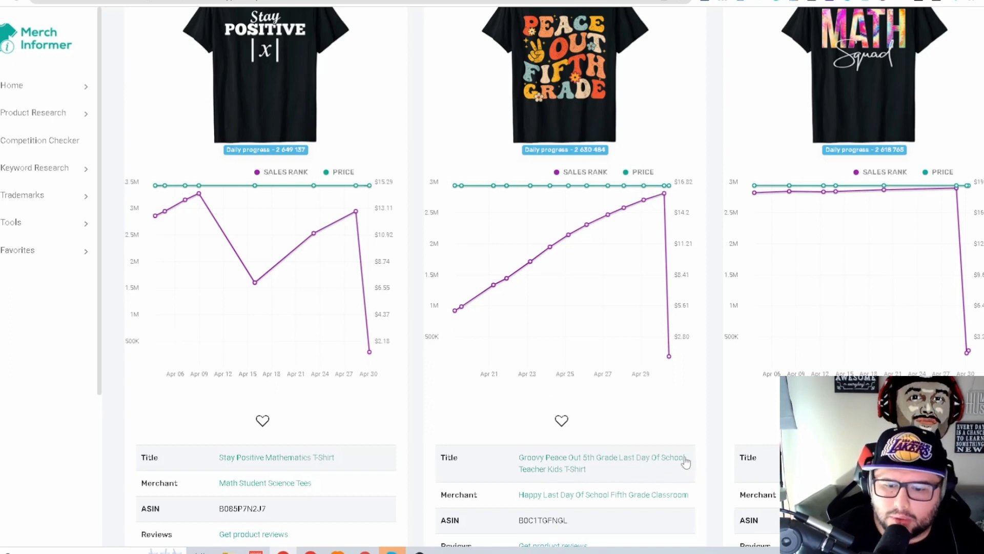
Search Google for "Last Day Of School" from the fifth-grade shirt's title and check what month school ends in California
drag(688, 461, 621, 457)
right_click(621, 457)
click(677, 329)
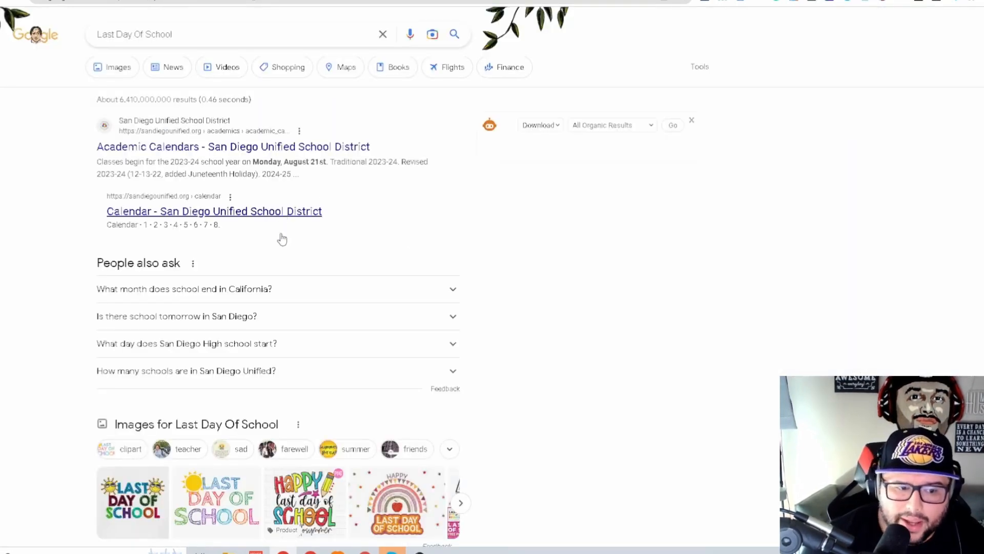
click(323, 336)
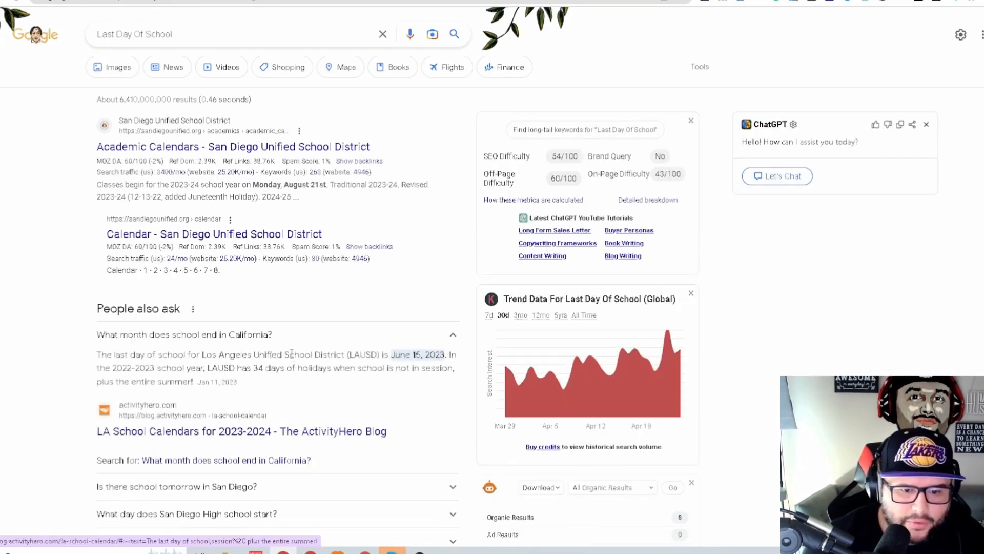
drag(397, 358, 445, 354)
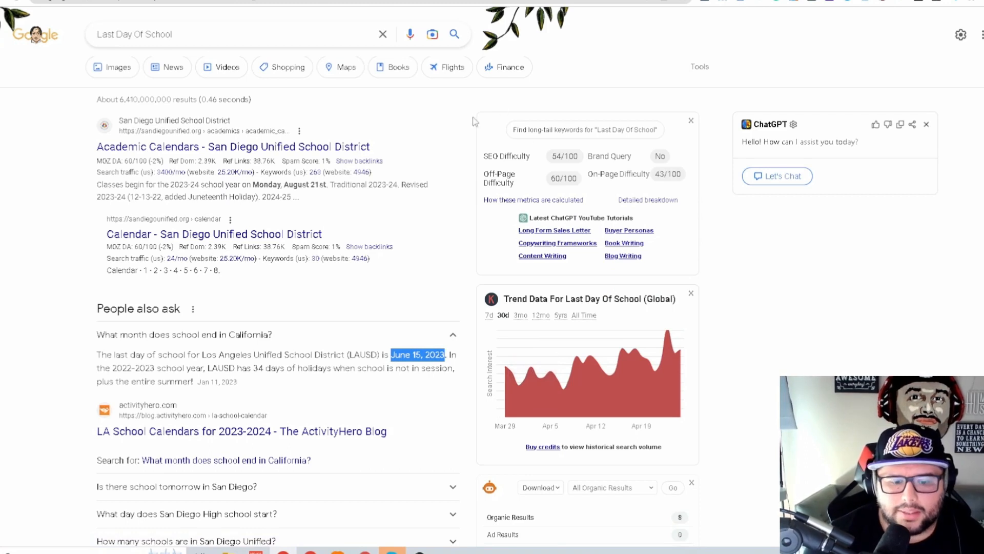
Open Notepad and write "Niche 1 -Last Day Of School (June)" on the first line
key(super)
text(notepad)
key(Return)
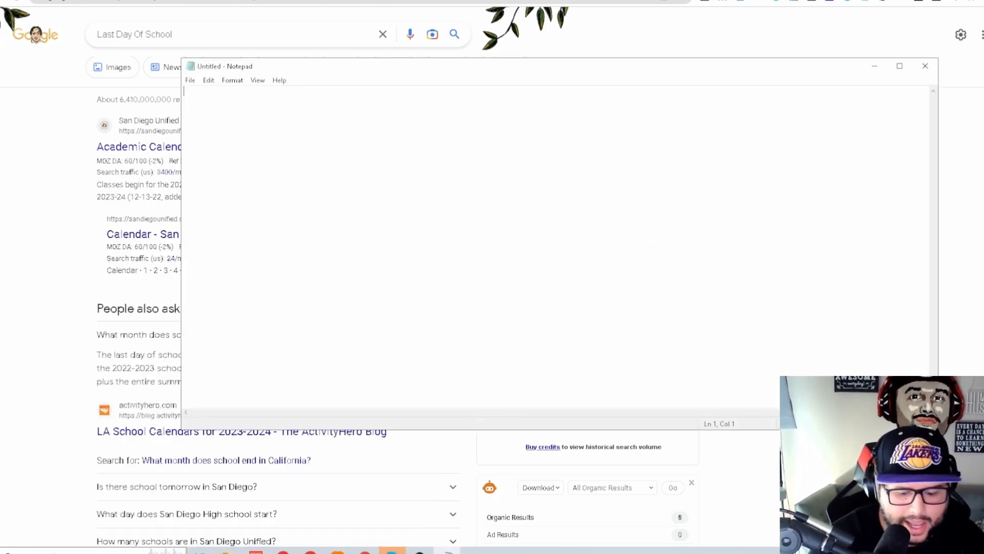
text(Last Day of)
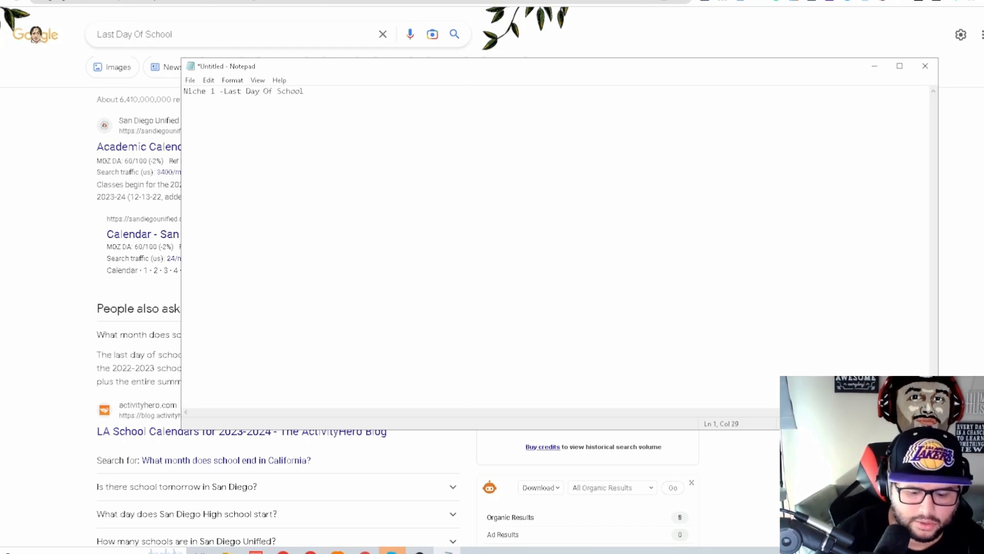
text(June)
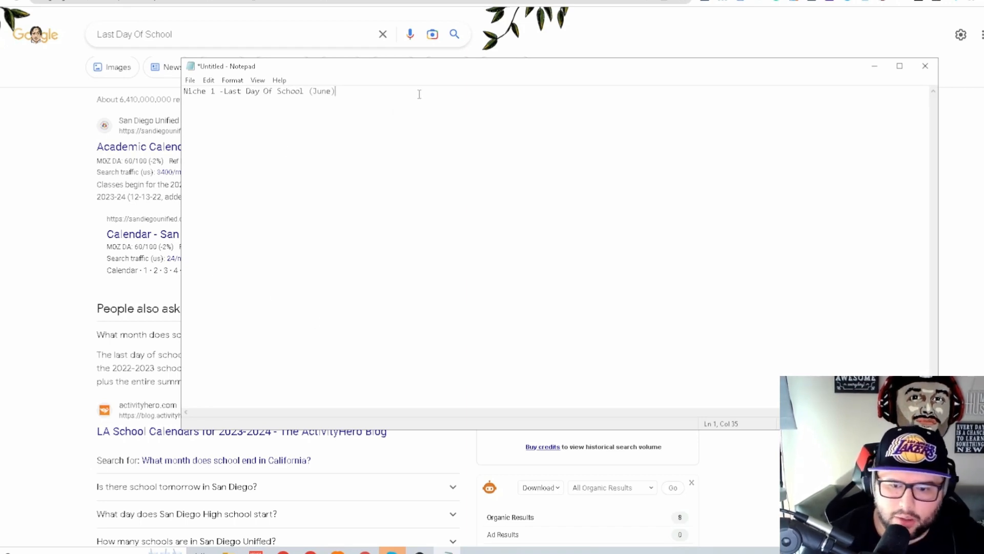
Return to the Movers And Shakers results and open the Amazon listing of the Groovy Peace Out 5th Grade T-Shirt
click(63, 324)
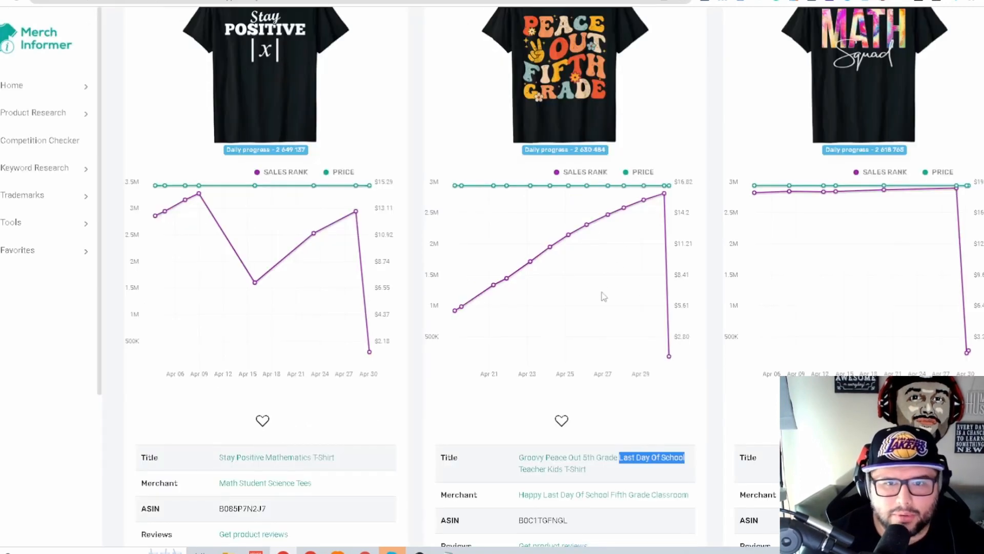
scroll(604, 297, up, 2)
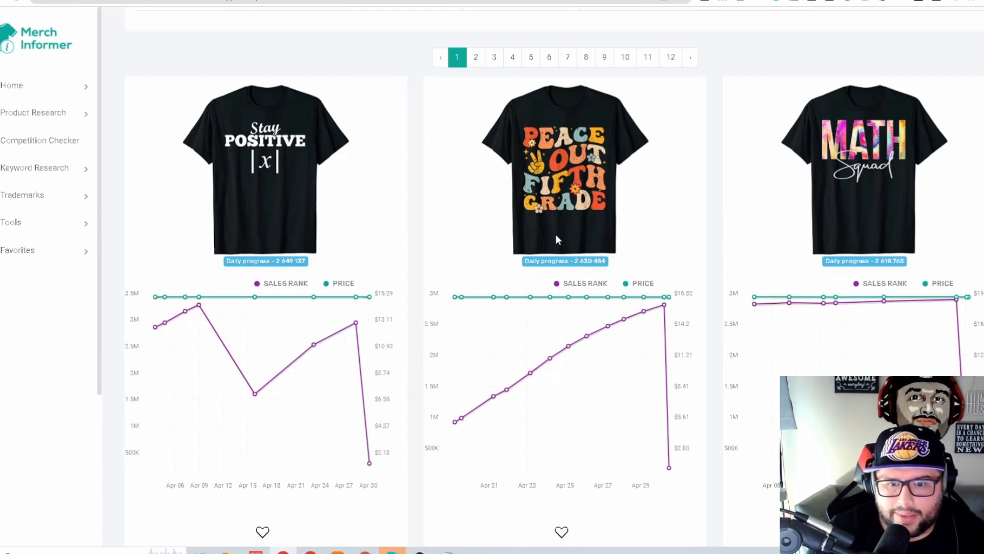
scroll(556, 234, down, 4)
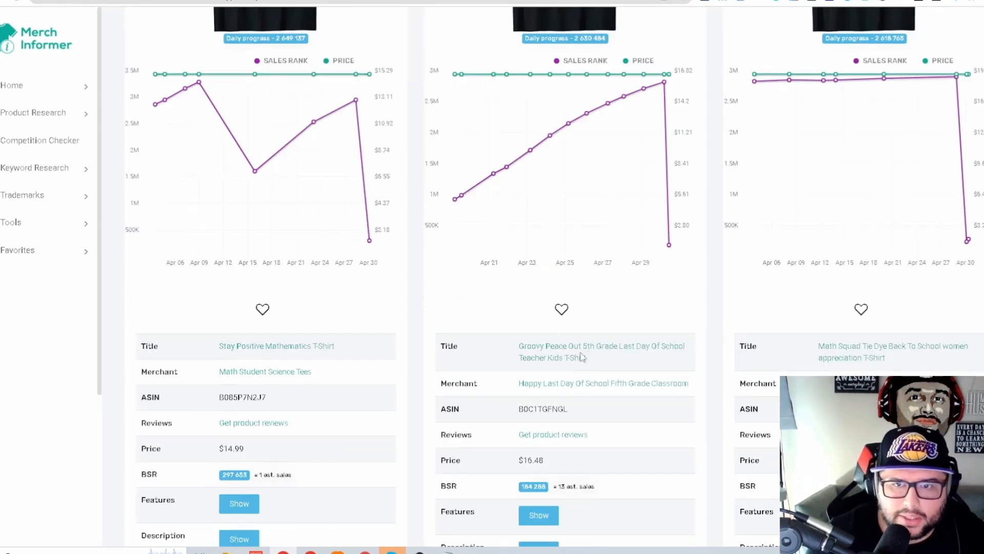
click(588, 346)
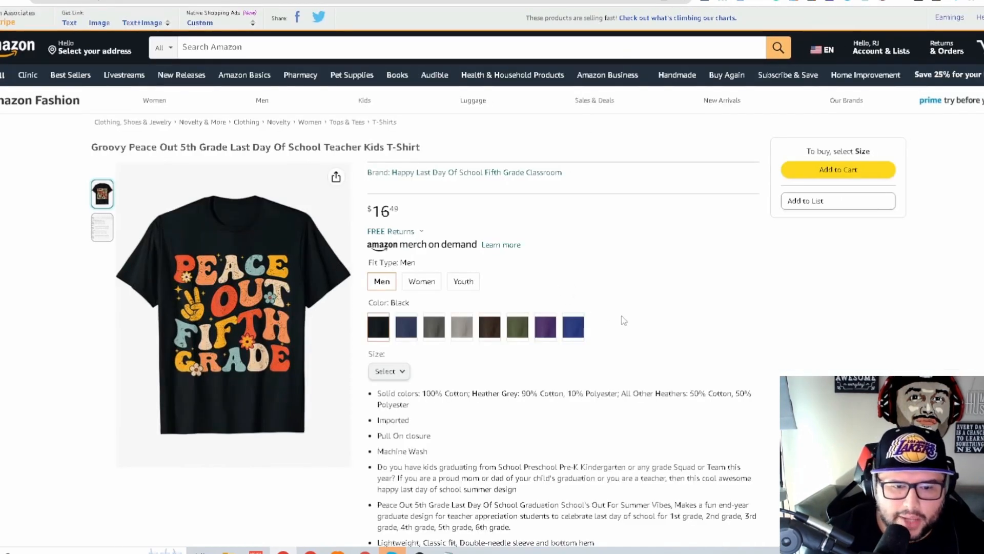
Examine the shirt listing's first-available date, Best Sellers Rank, related products and the "Last Day Of School" phrase in its title
scroll(647, 318, down, 4)
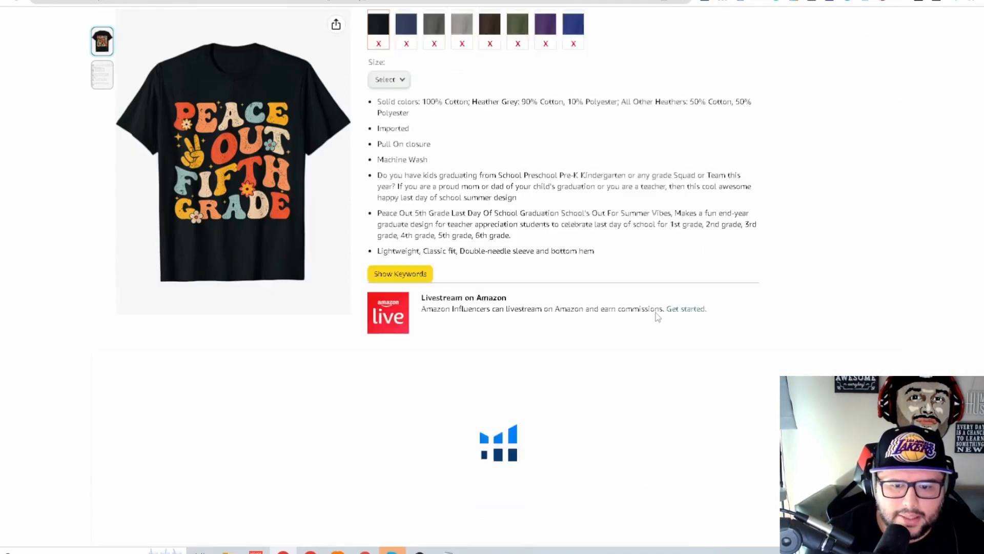
scroll(656, 316, down, 2)
scroll(595, 336, down, 10)
scroll(205, 267, down, 2)
drag(176, 251, 221, 251)
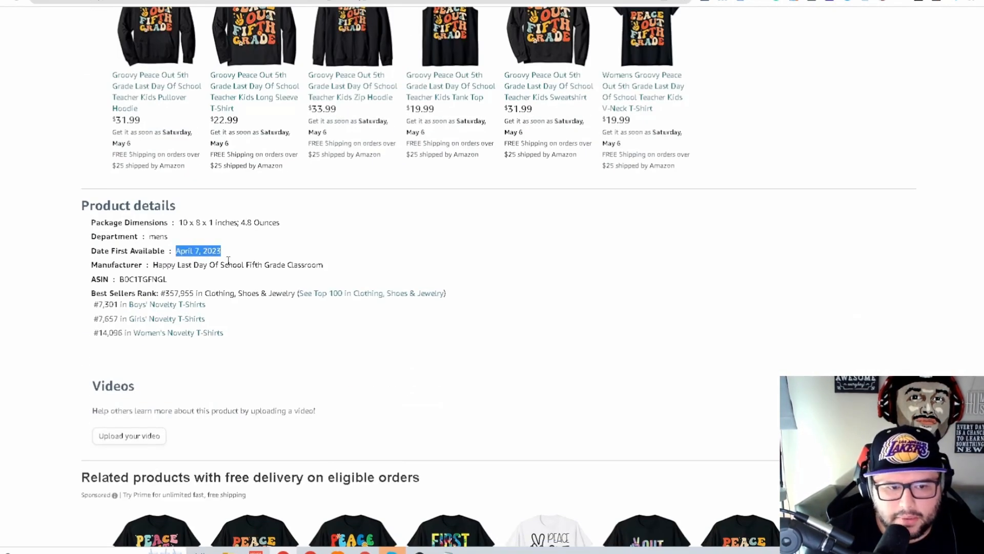
drag(165, 293, 197, 292)
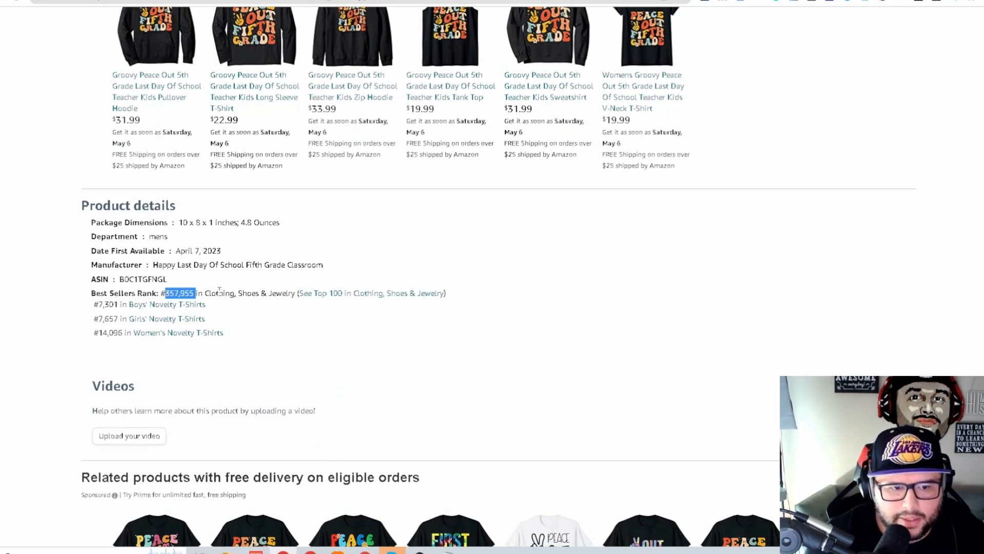
scroll(261, 321, down, 3)
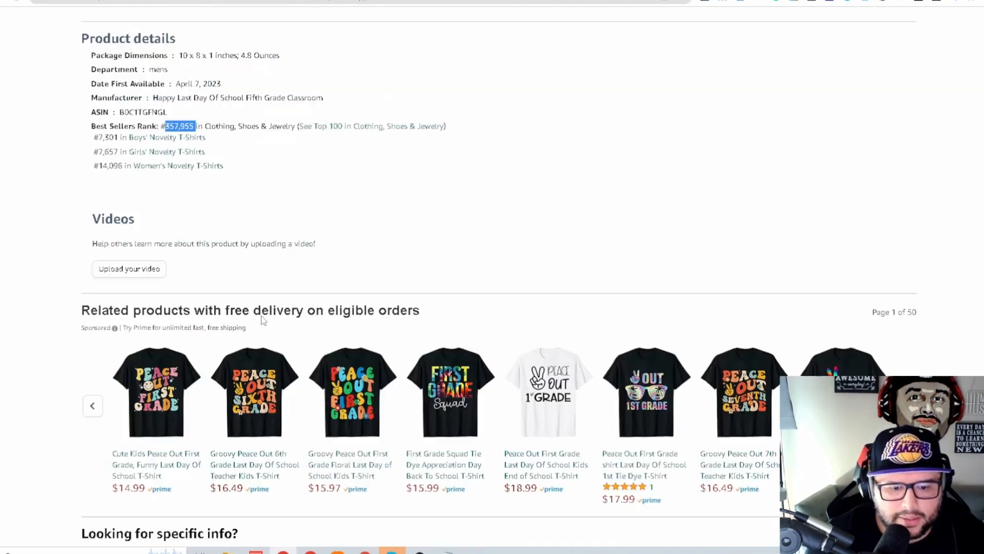
scroll(184, 279, up, 2)
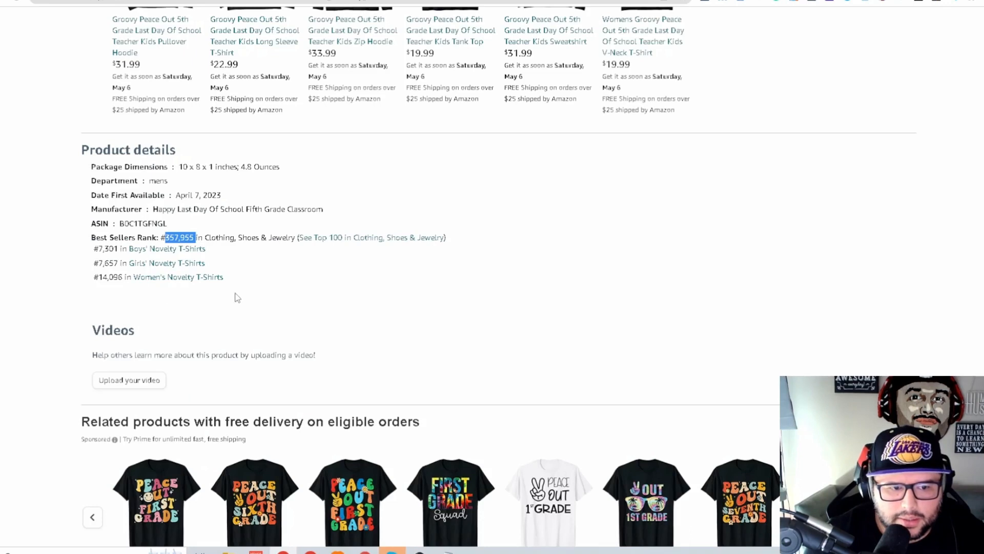
scroll(208, 287, up, 1)
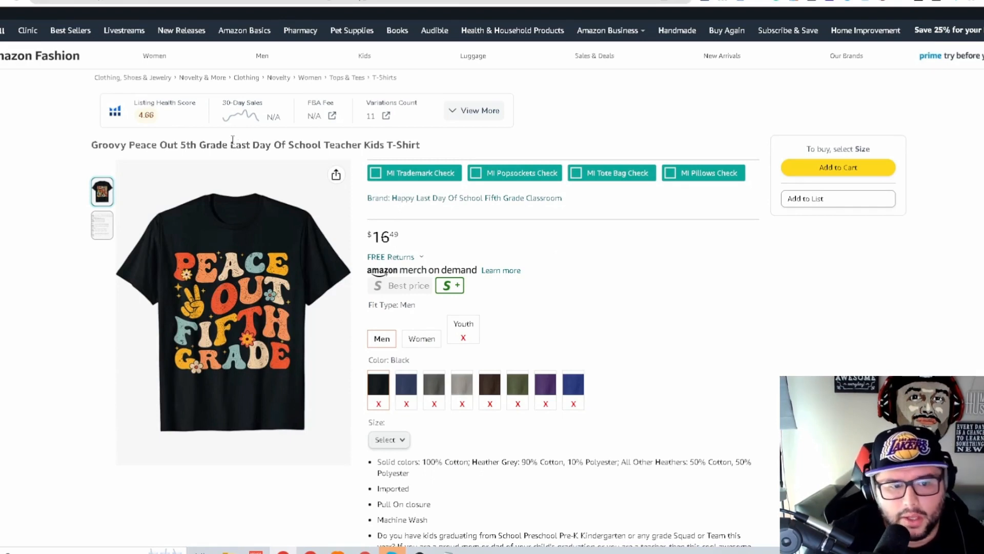
drag(231, 146, 324, 147)
drag(227, 145, 324, 147)
Add "Niche 2 - Math" as the second line of the Notepad note, based on the math shirts in the Movers And Shakers results
click(450, 550)
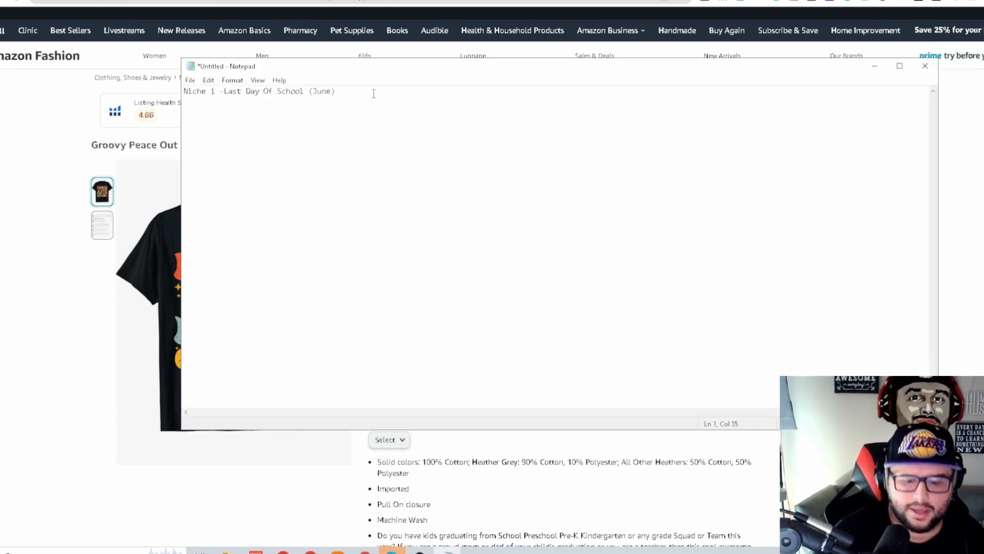
key(Return)
text(Nic)
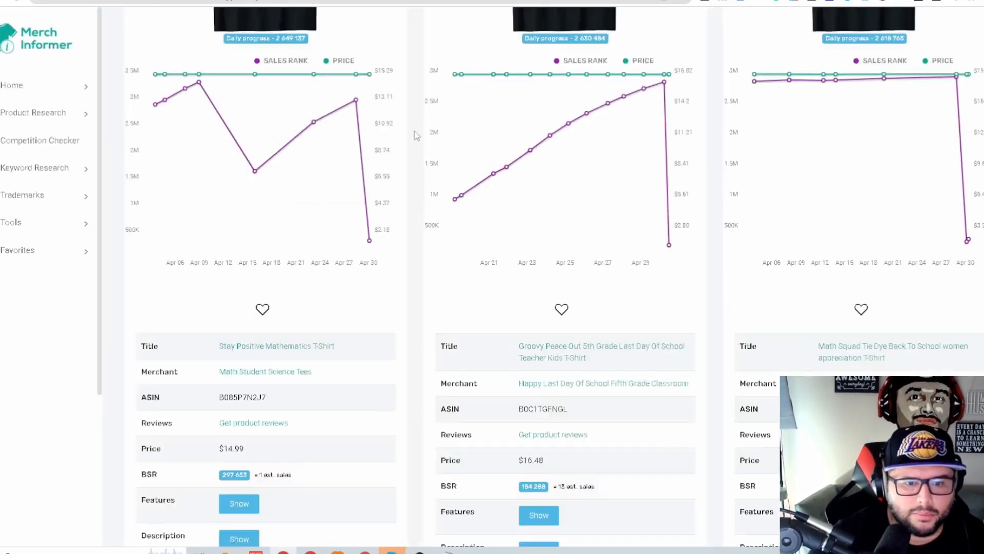
scroll(423, 286, down, 2)
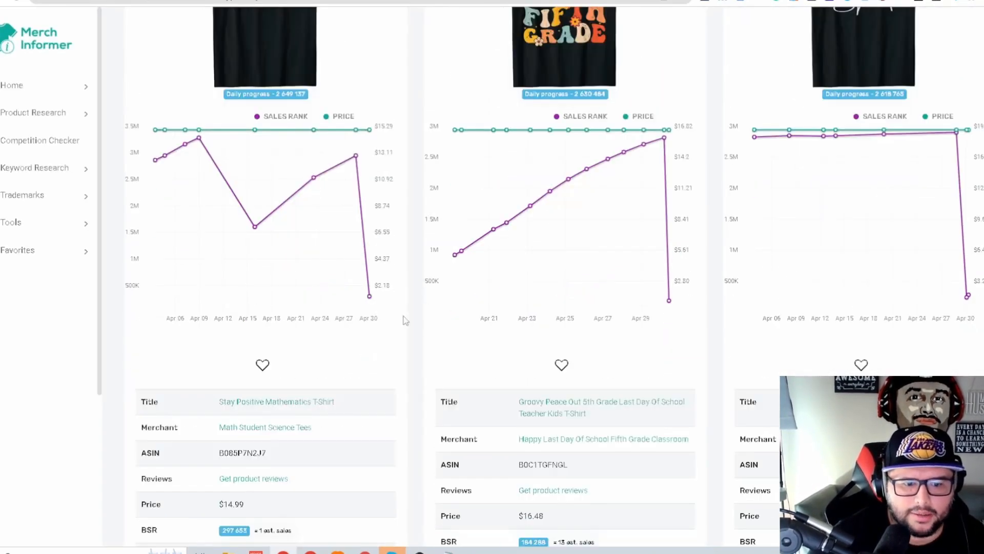
scroll(424, 291, up, 2)
scroll(874, 362, down, 2)
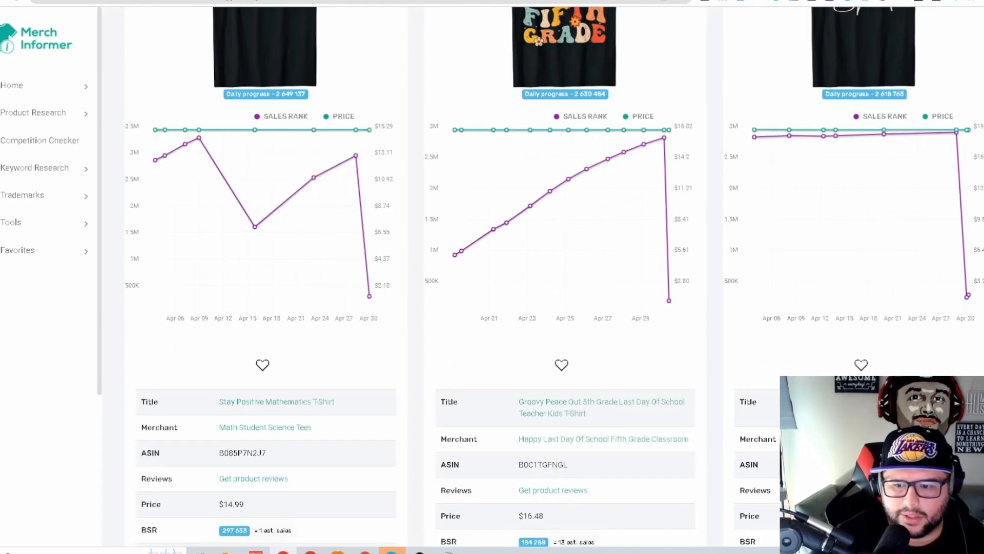
scroll(752, 380, up, 3)
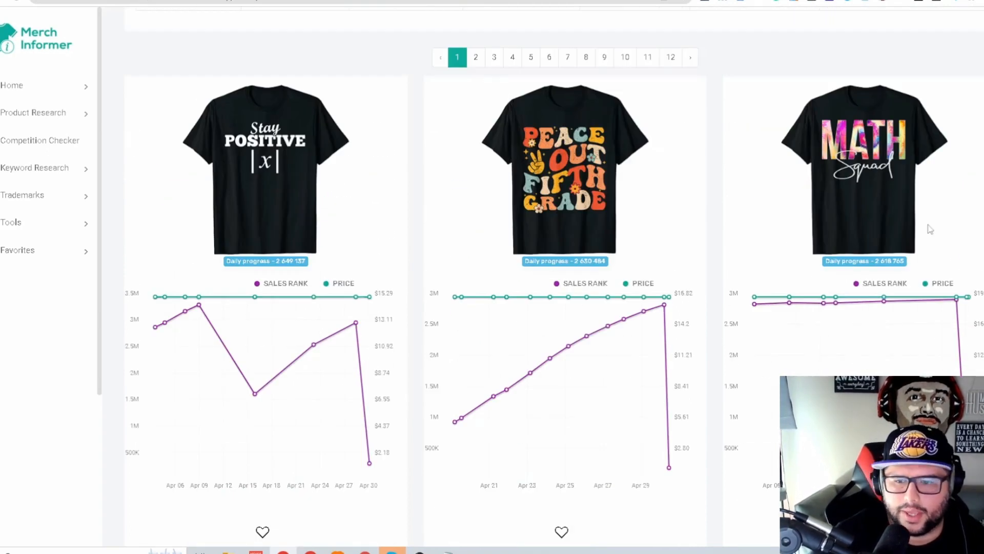
click(448, 550)
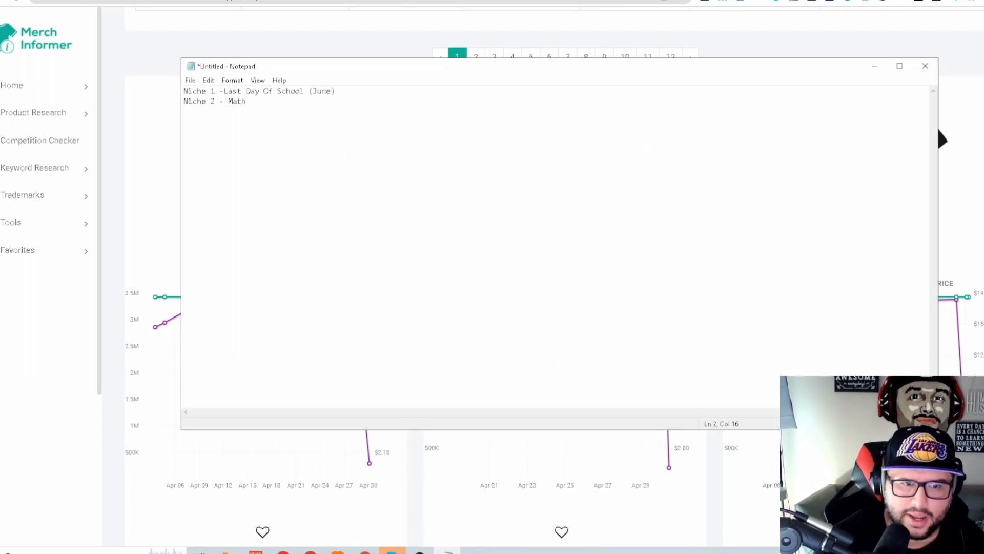
Open the Stay Positive Mathematics T-Shirt listing from the results and append "- Mathematics" to the Niche 2 line in Notepad
click(176, 497)
scroll(175, 496, down, 2)
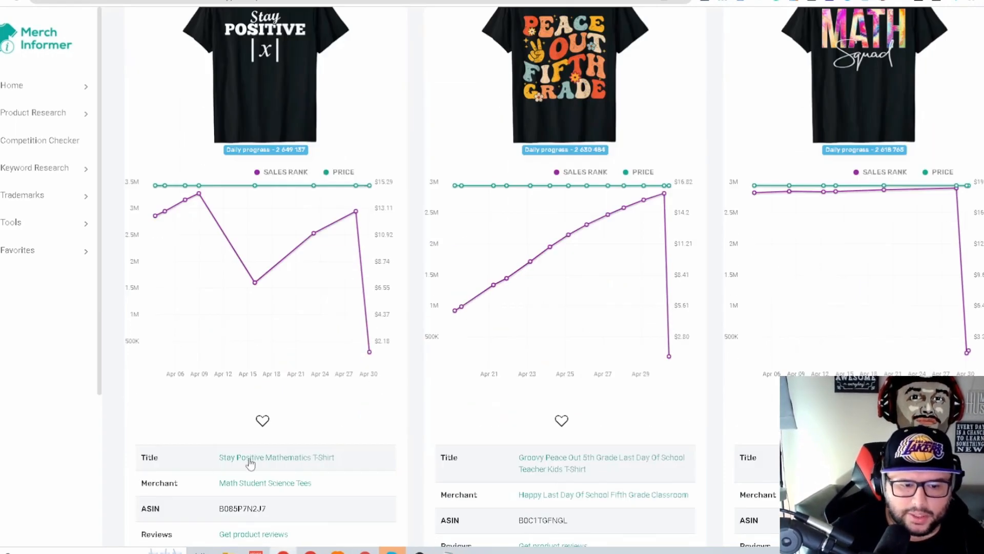
click(293, 462)
click(448, 550)
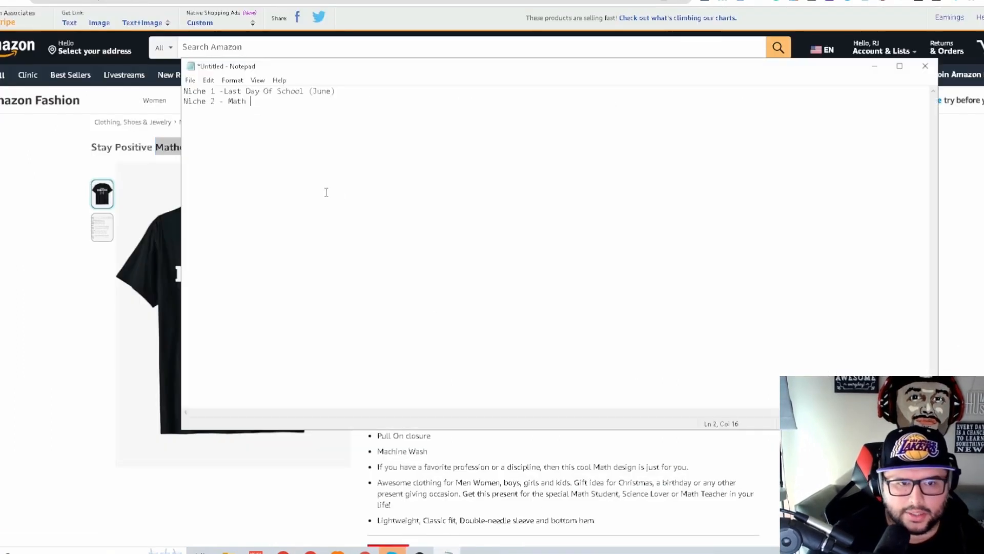
text(- Mathematics)
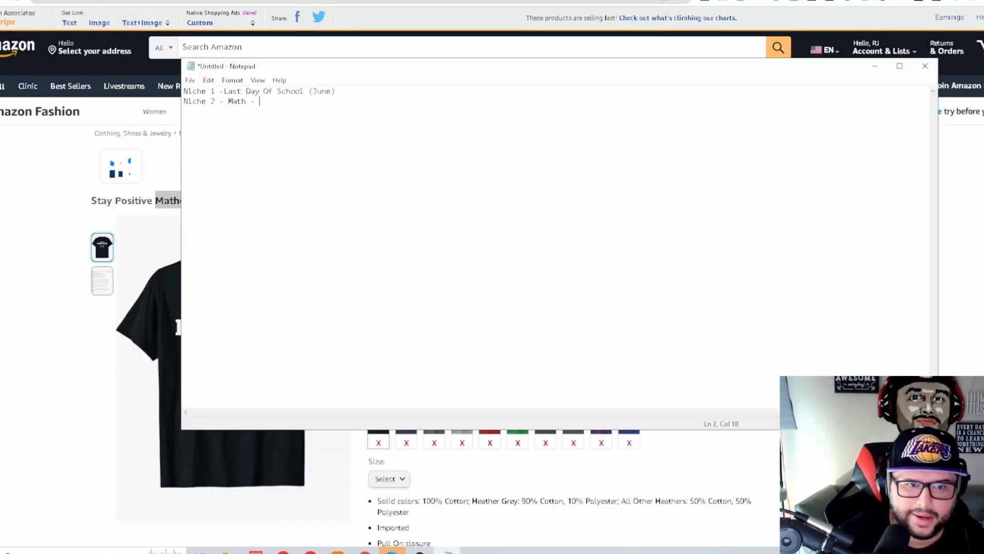
click(977, 202)
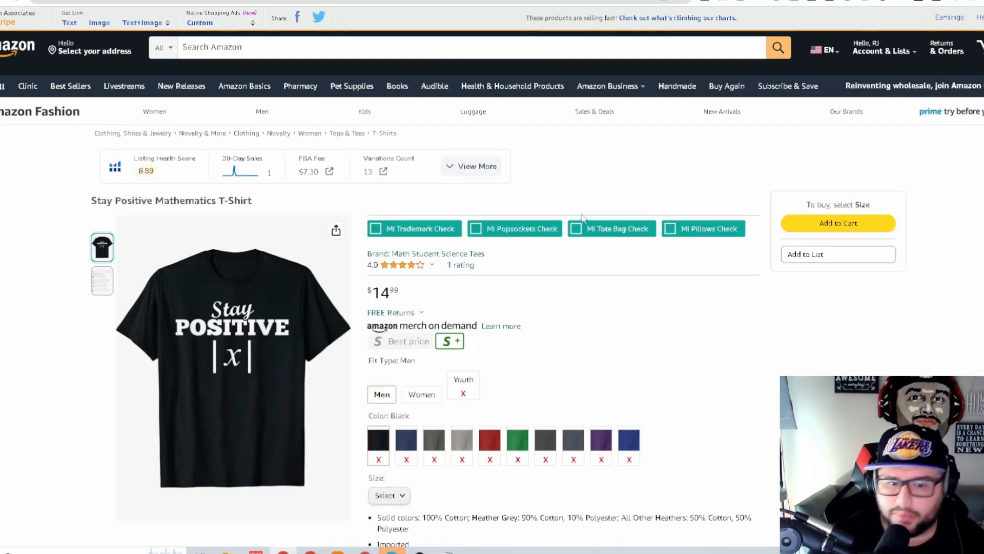
Examine the Stay Positive Mathematics T-Shirt listing's all-time sales rank and price history, first-available date and Best Sellers Rank
key(ctrl+w)
scroll(543, 276, up, 2)
scroll(544, 276, down, 2)
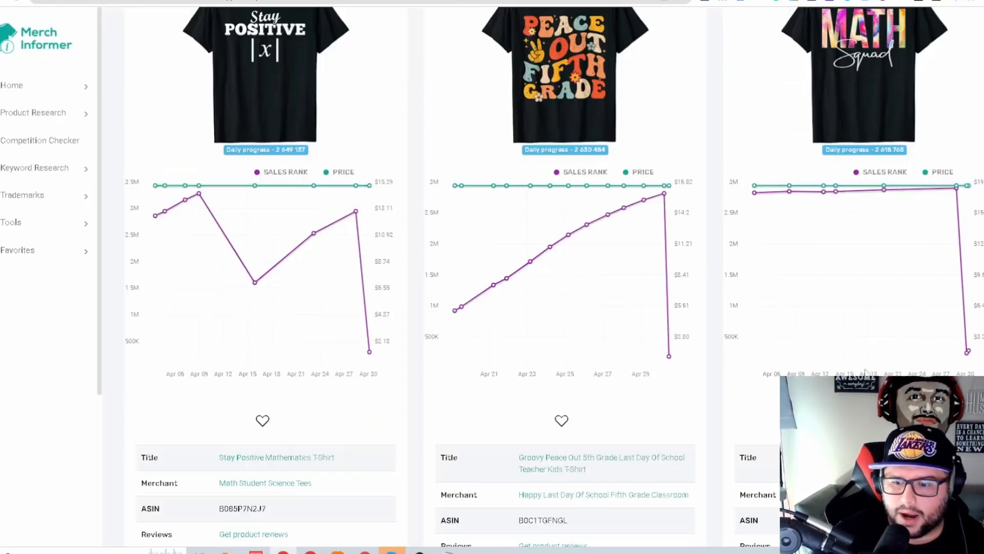
click(287, 87)
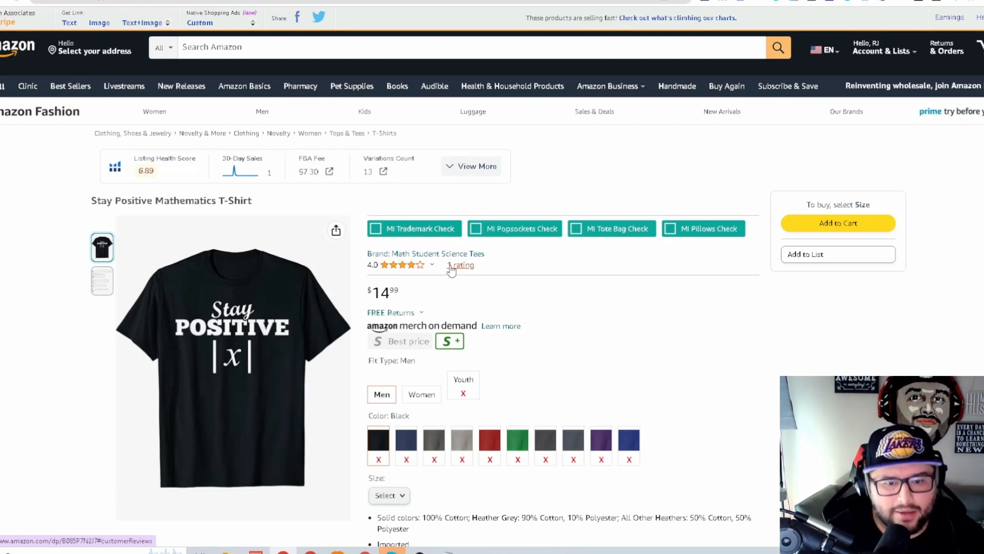
scroll(666, 260, down, 13)
scroll(552, 180, up, 3)
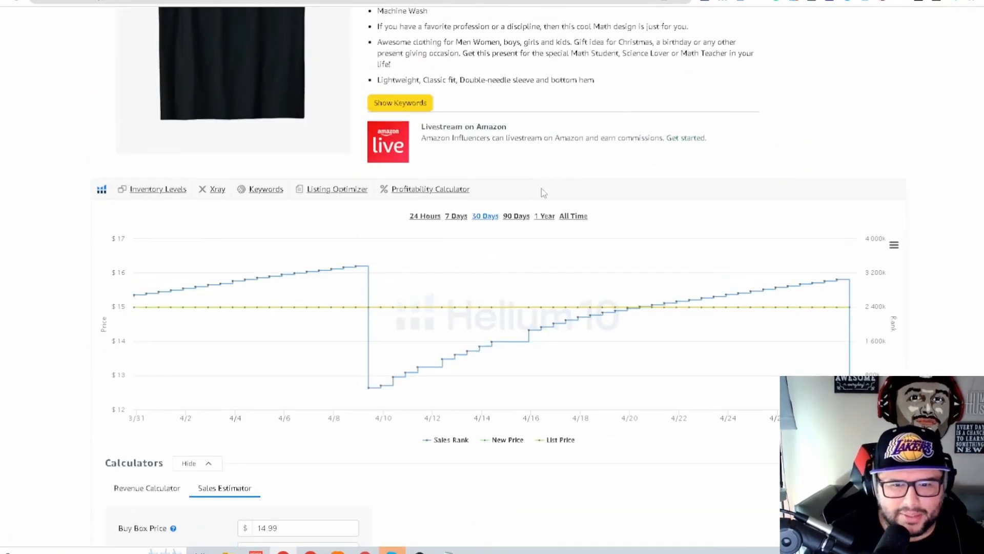
click(573, 216)
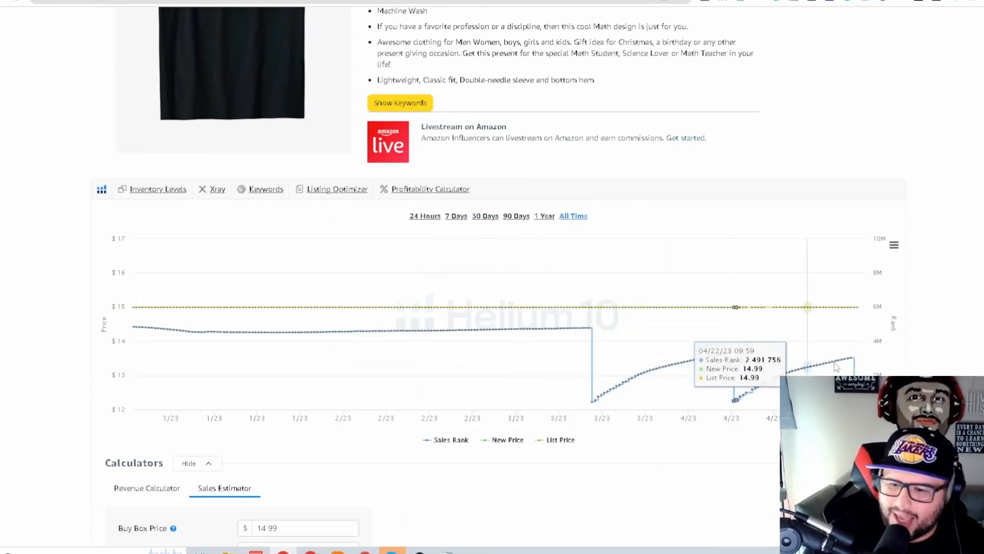
scroll(498, 241, up, 3)
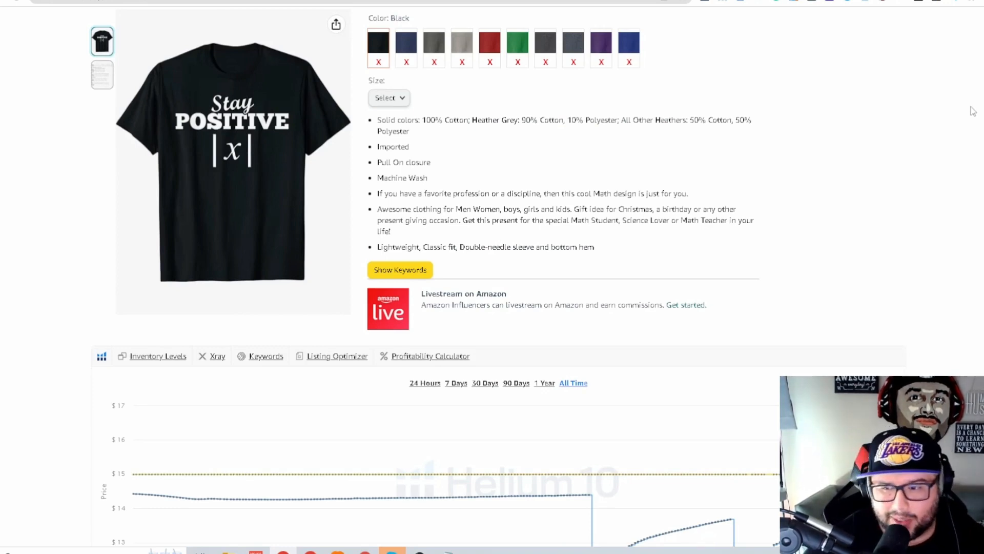
scroll(431, 306, down, 15)
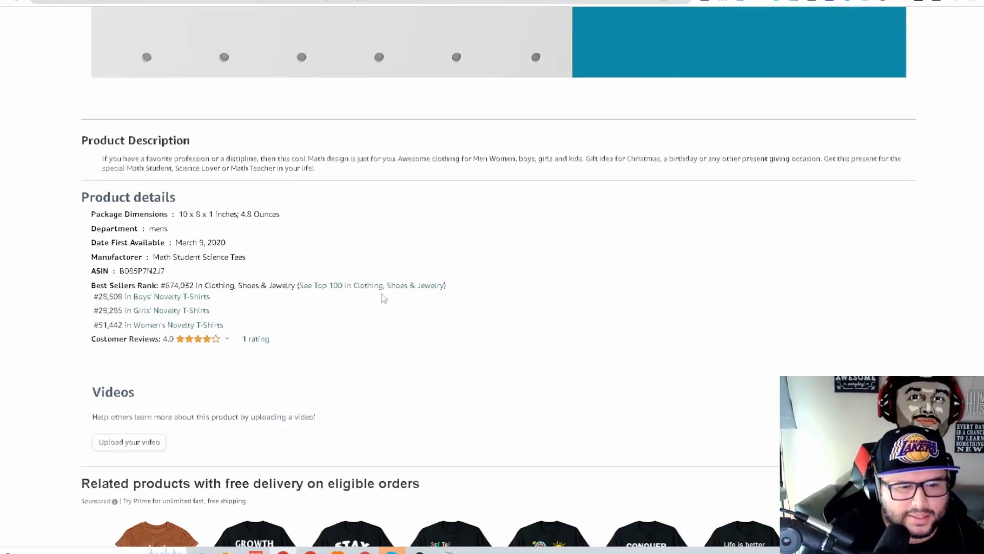
Switch to the Math Squad Tie Dye T-Shirt listing and show its sales rank and price history for all time
click(328, 1)
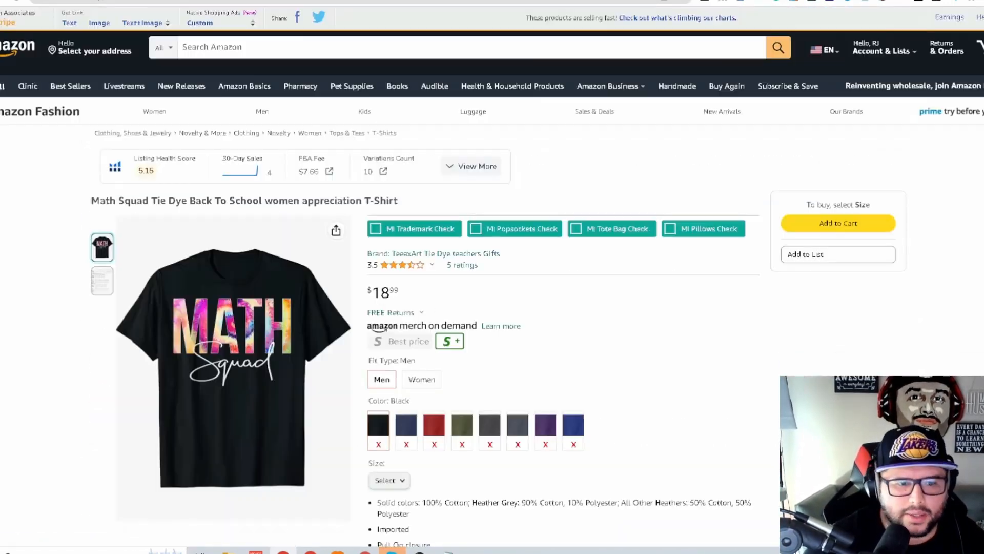
scroll(535, 150, down, 11)
scroll(536, 150, up, 1)
click(581, 162)
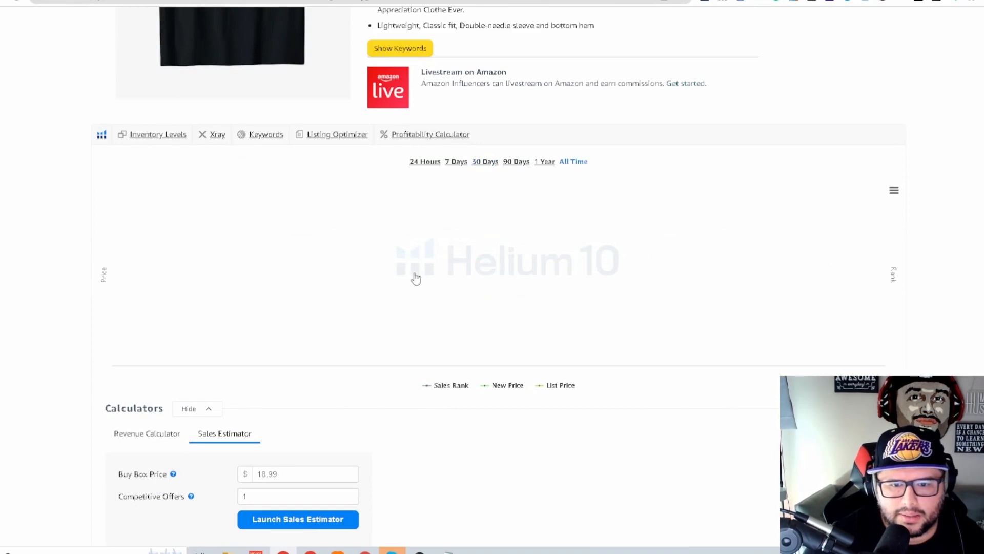
scroll(330, 154, up, 8)
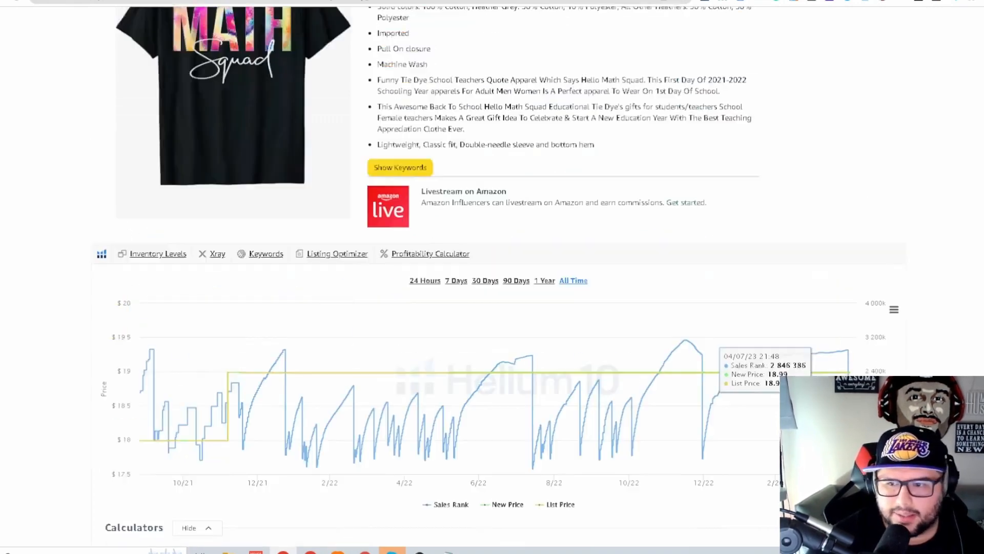
Highlight "Tie Dye" in the Math Squad shirt's title and compare its design and description with the sales rank history
drag(157, 19, 178, 22)
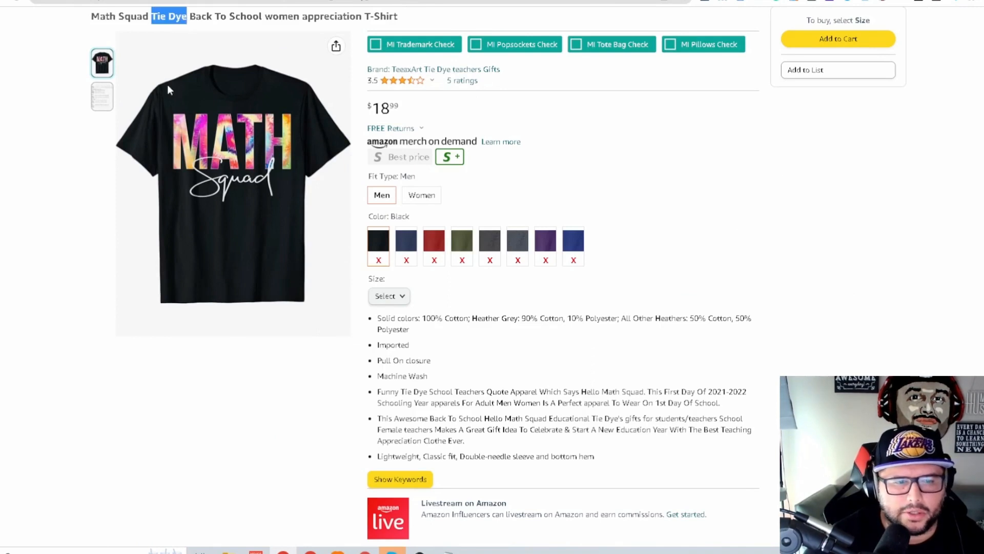
scroll(222, 105, down, 5)
scroll(222, 105, up, 2)
scroll(222, 105, down, 3)
scroll(492, 276, up, 4)
scroll(492, 277, down, 5)
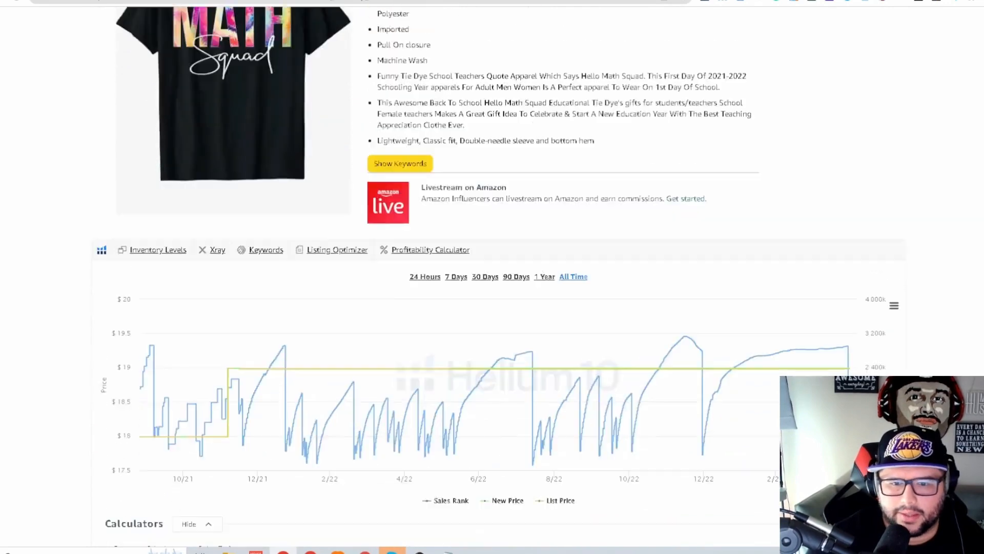
scroll(492, 277, up, 7)
scroll(421, 105, down, 4)
scroll(421, 105, up, 4)
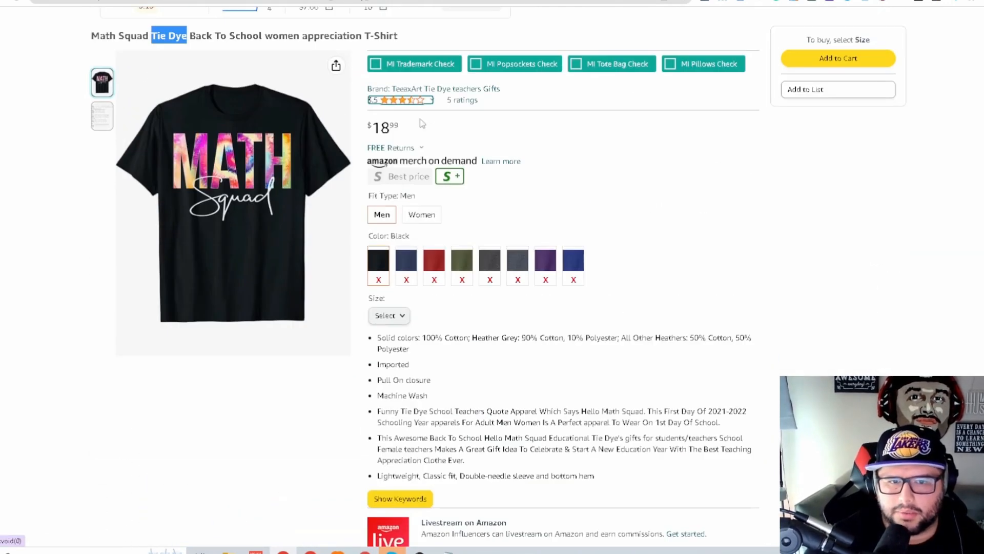
Examine the Math Squad listing's ratings, product details and the first two pages of related products for niche ideas
mouse_move(421, 105)
scroll(420, 105, down, 10)
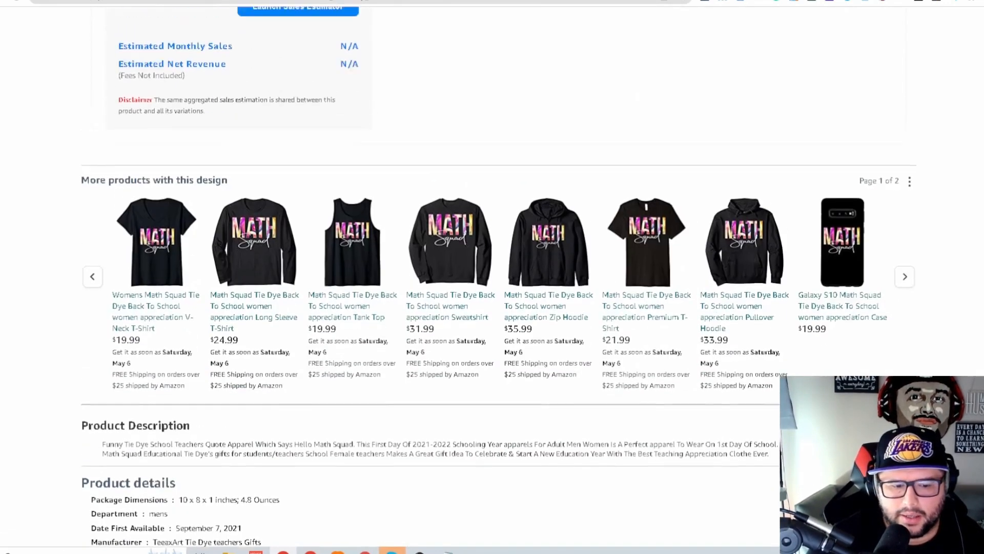
scroll(125, 162, down, 10)
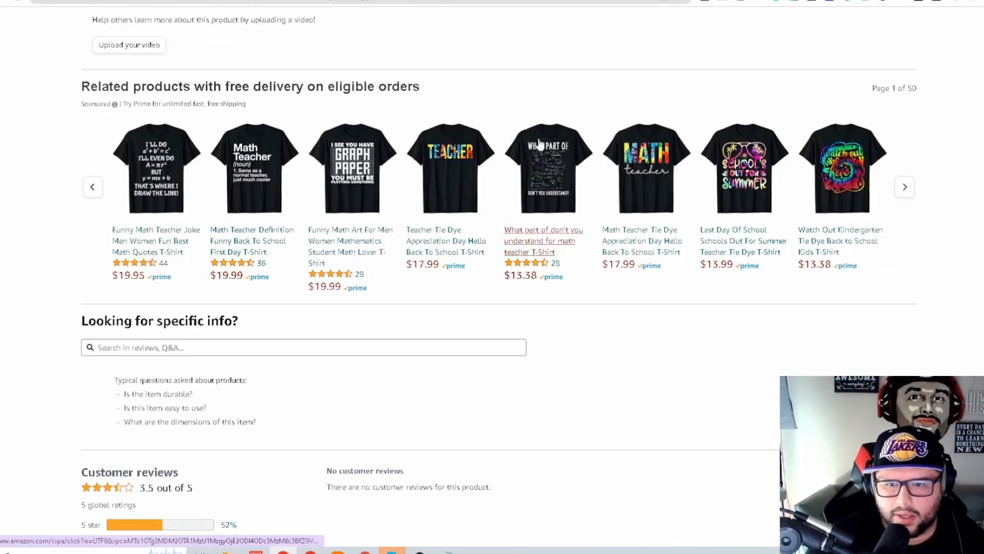
click(904, 187)
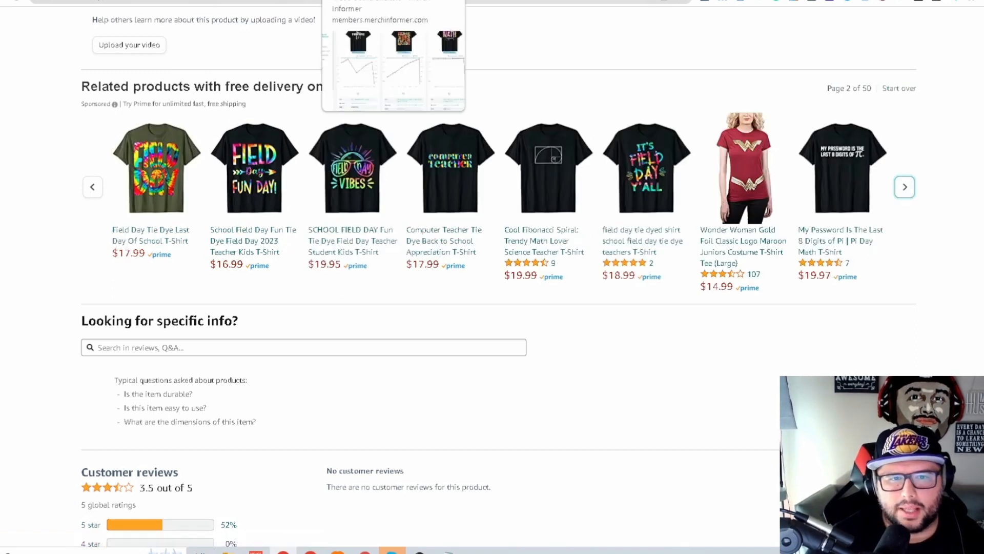
Return to the Movers And Shakers results and start a third line reading "Niche 3 -" in the Notepad list
click(331, 4)
drag(224, 90, 304, 91)
double_click(230, 101)
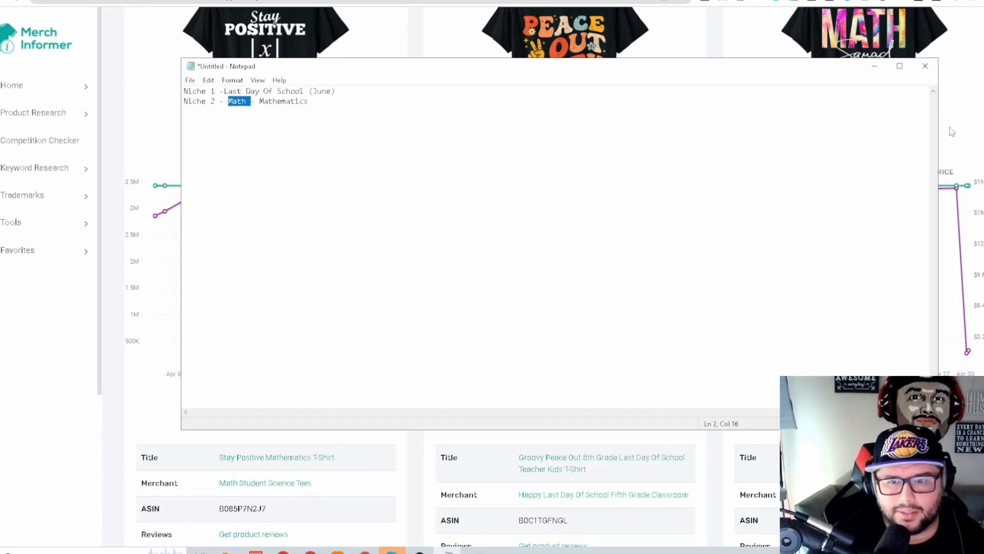
click(386, 115)
key(Return)
text(Niche 3 -)
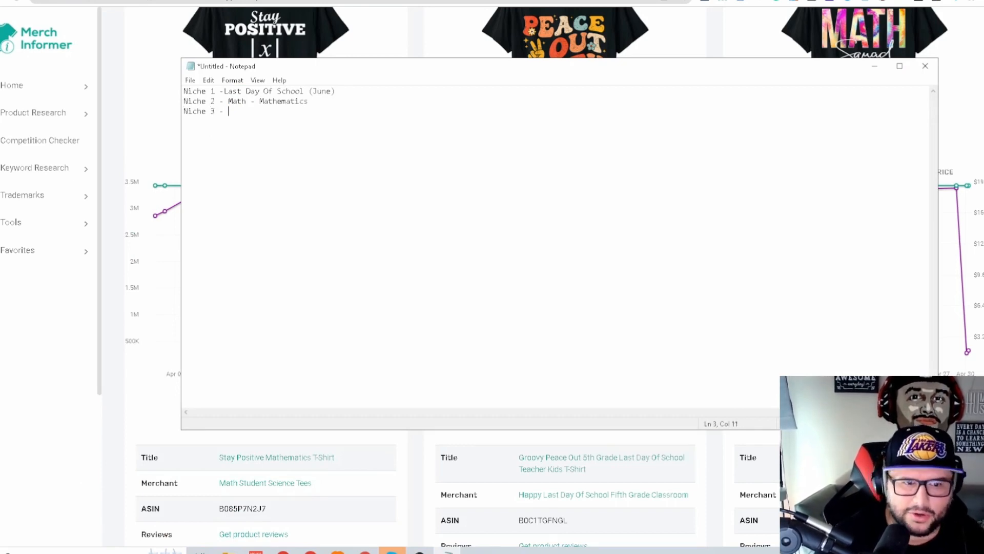
drag(314, 101, 183, 91)
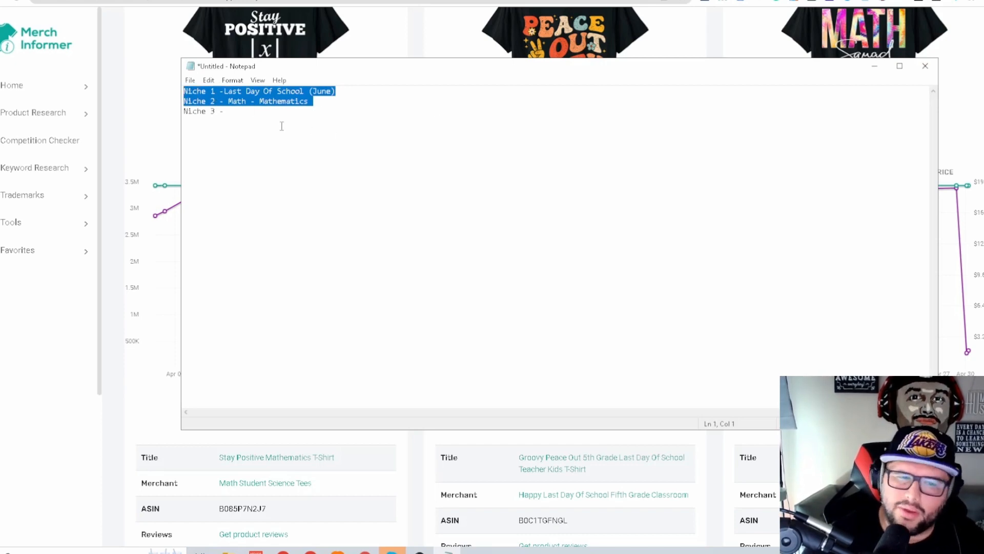
click(258, 114)
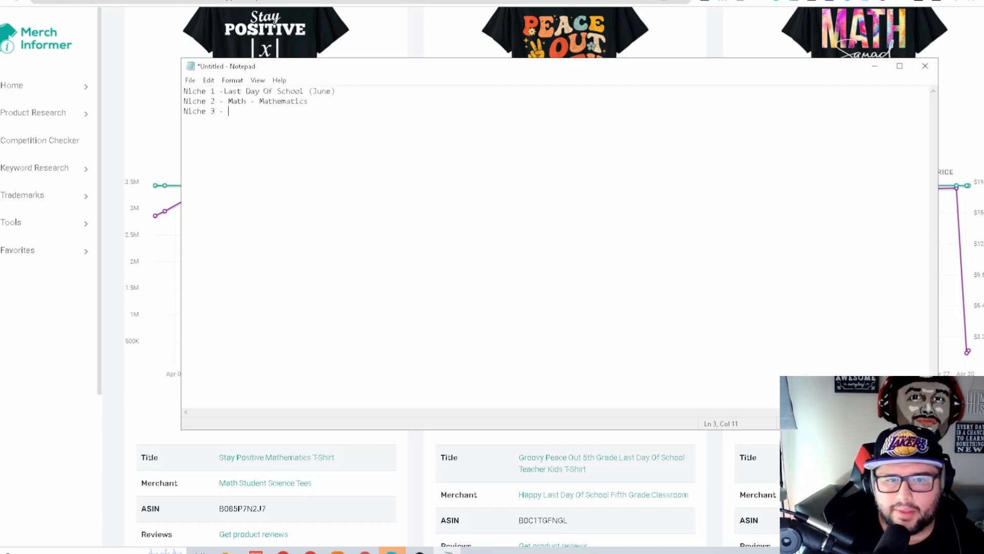
Review the open Math Squad and Stay Positive Mathematics shirt listings once more
click(436, 0)
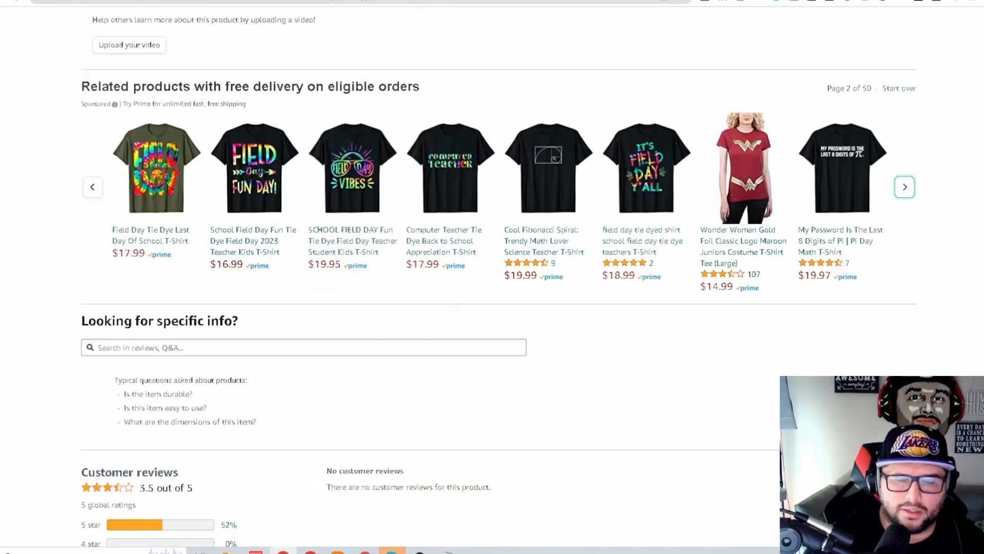
scroll(492, 277, up, 20)
scroll(492, 277, down, 15)
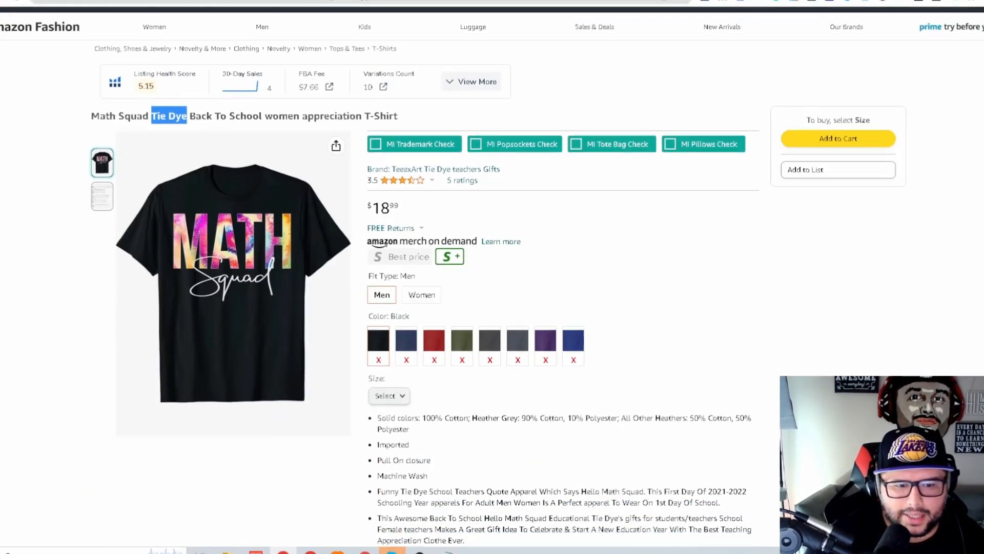
scroll(828, 72, up, 12)
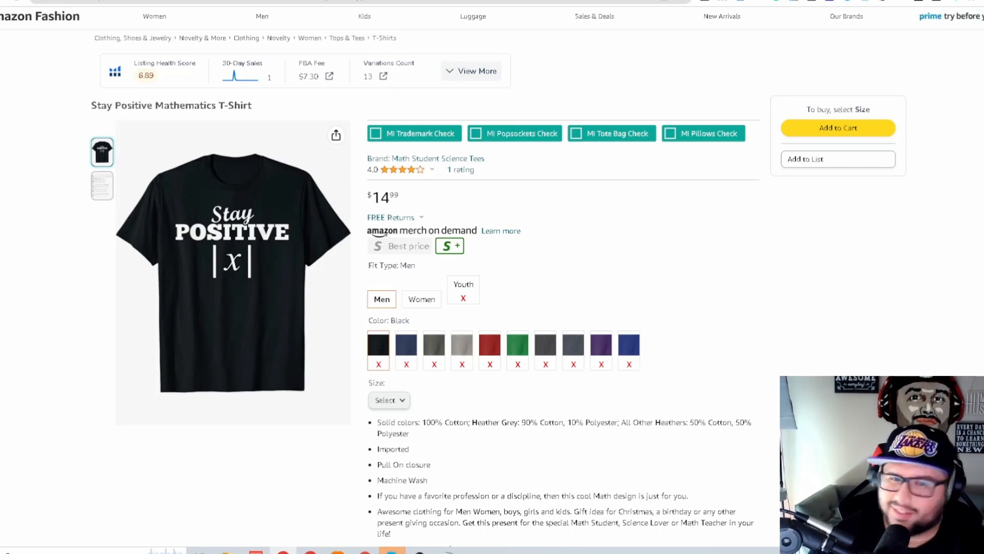
Browse further down the Movers And Shakers results and open the My Cat Thinks I'm Cool T-Shirt's Amazon listing in a new tab
click(451, 1)
scroll(553, 277, down, 9)
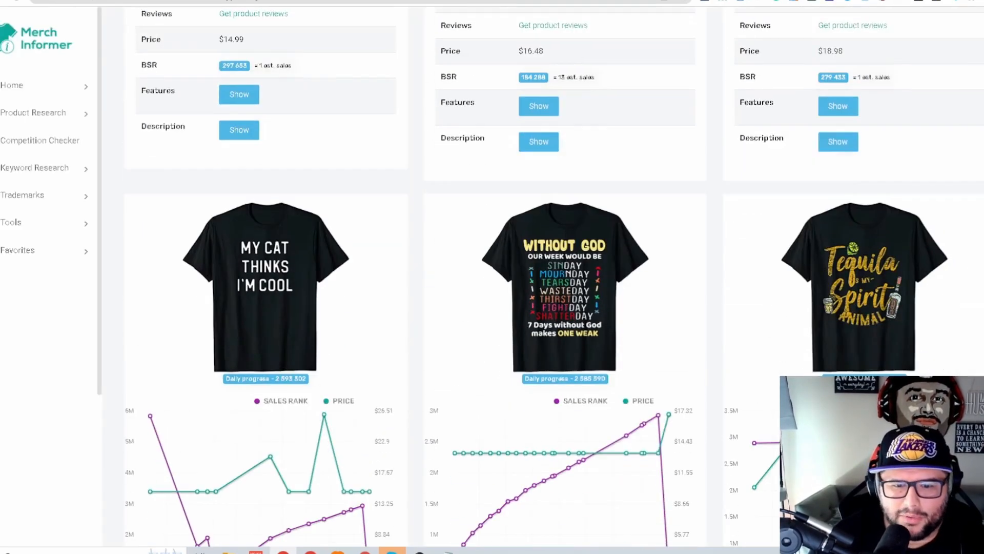
scroll(554, 277, up, 10)
scroll(554, 277, down, 6)
scroll(554, 277, down, 5)
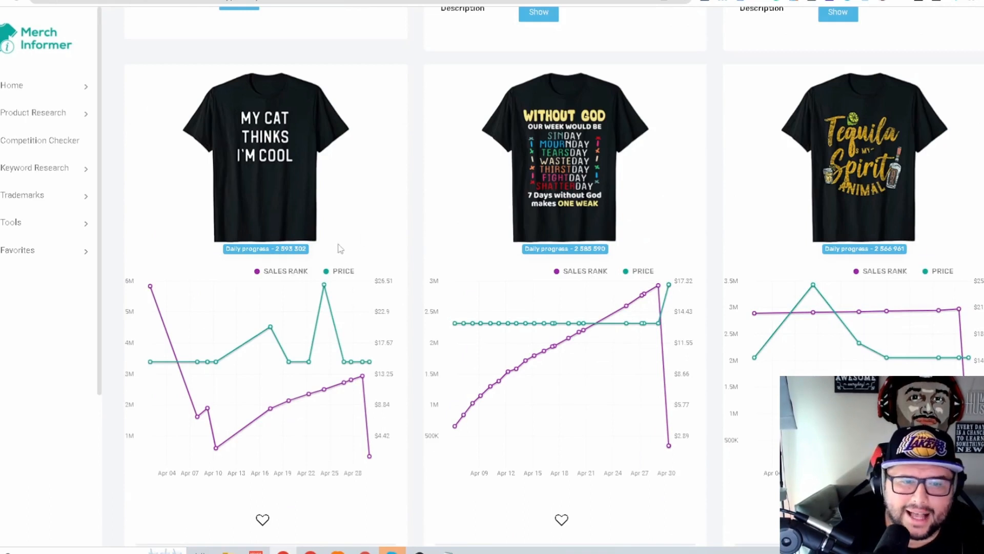
scroll(339, 252, down, 1)
scroll(249, 333, down, 2)
right_click(297, 391)
click(322, 403)
key(ctrl+Tab)
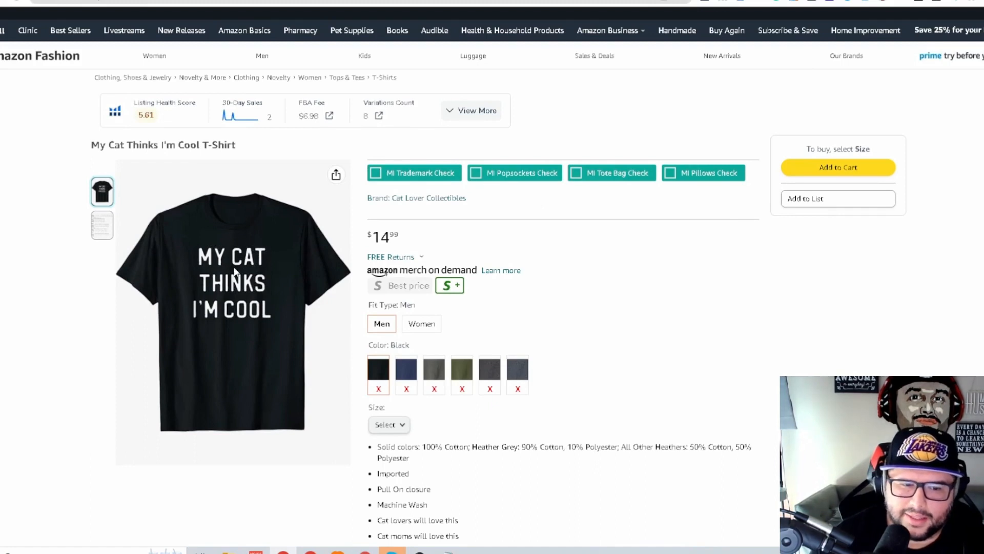
Examine the My Cat Thinks I'm Cool T-Shirt listing's all-time sales rank history and the product information further down the page
scroll(176, 334, down, 10)
scroll(469, 360, up, 4)
scroll(472, 356, down, 5)
click(565, 131)
scroll(566, 133, down, 12)
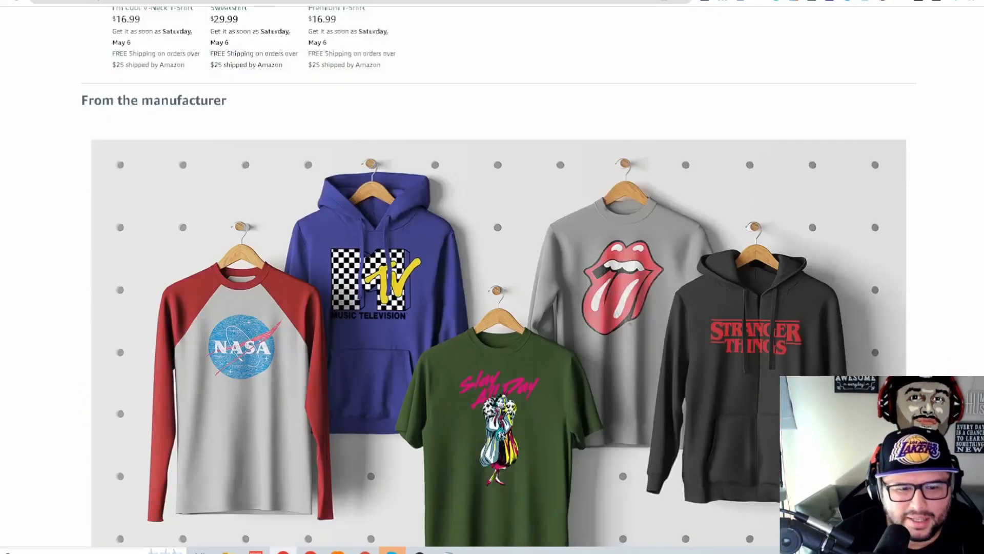
scroll(492, 277, down, 20)
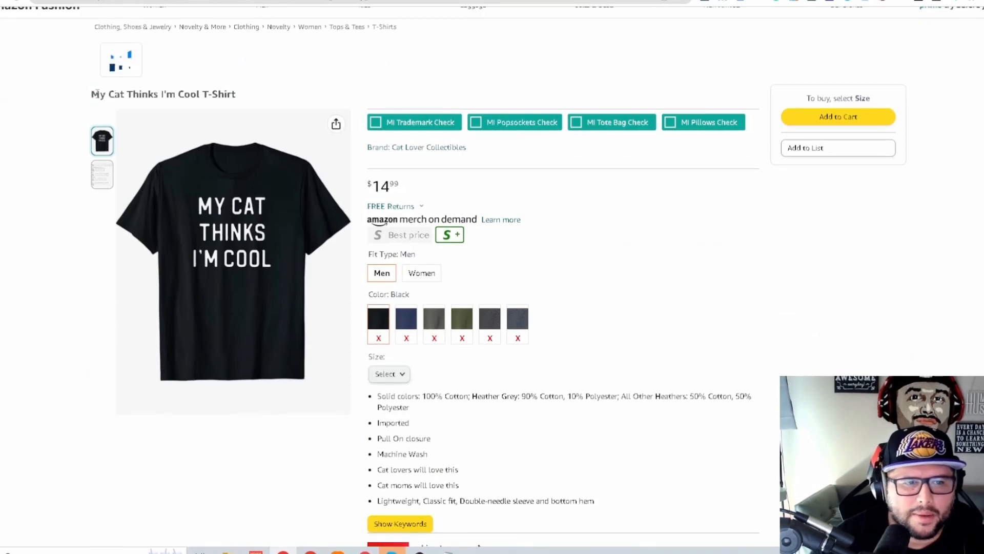
Fill the Niche 3 line with the cat shirt's phrase, replace "Cat" with "Blank" in quotation marks, and start another "Niche" line
key(alt+Tab)
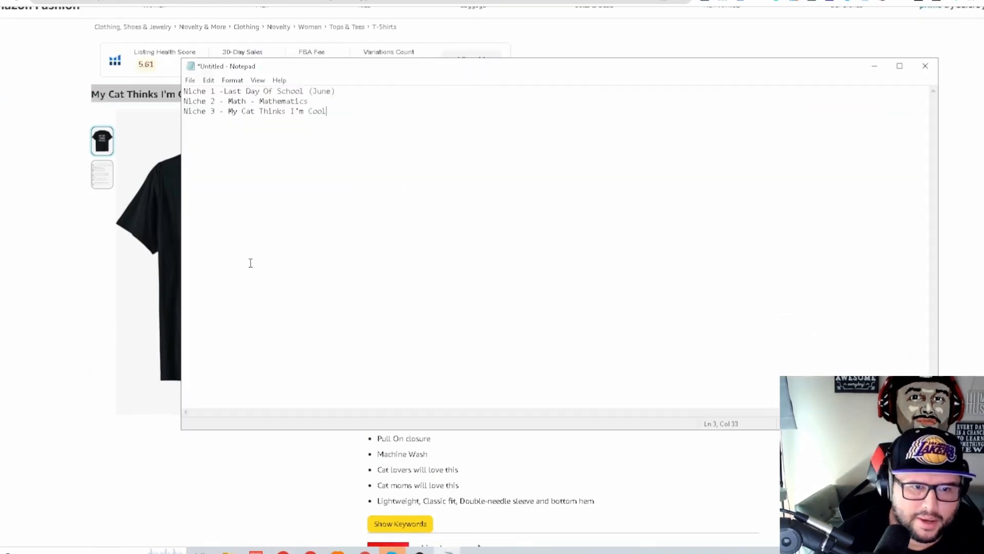
click(245, 111)
double_click(248, 111)
text("Blank")
click(373, 112)
key(Return)
text(Niche)
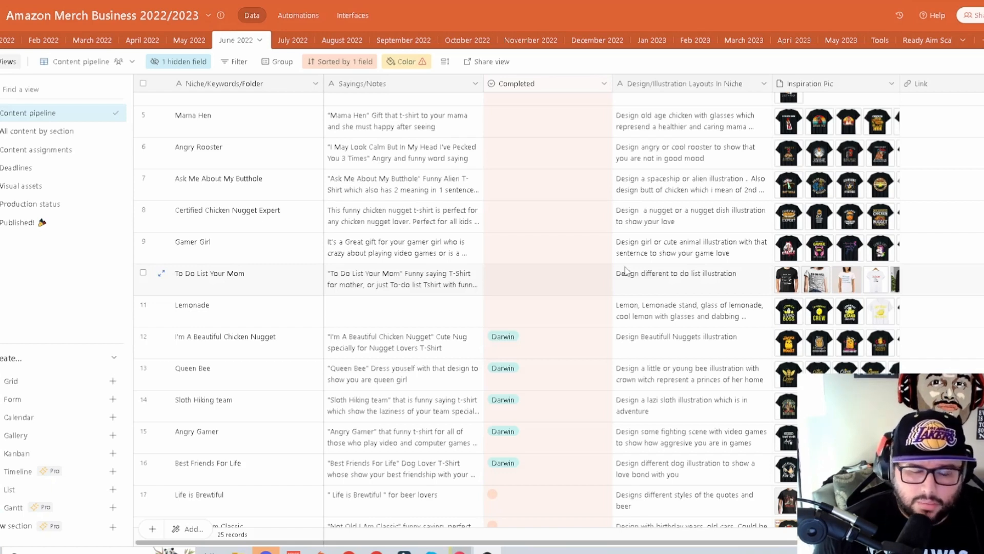
Look through the June 2022 niche records in the Amazon Merch Business 2022/2023 Airtable base
scroll(575, 277, down, 6)
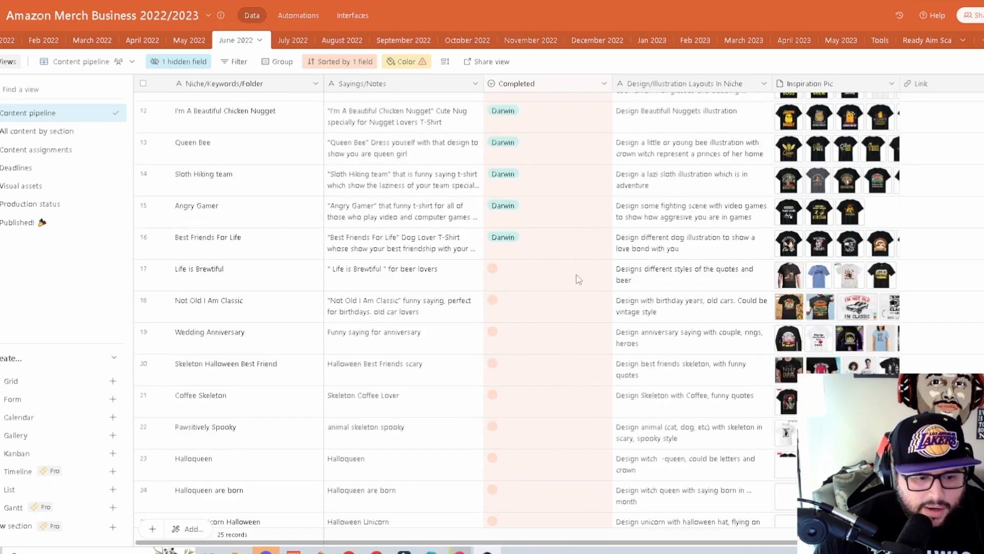
scroll(253, 440, up, 8)
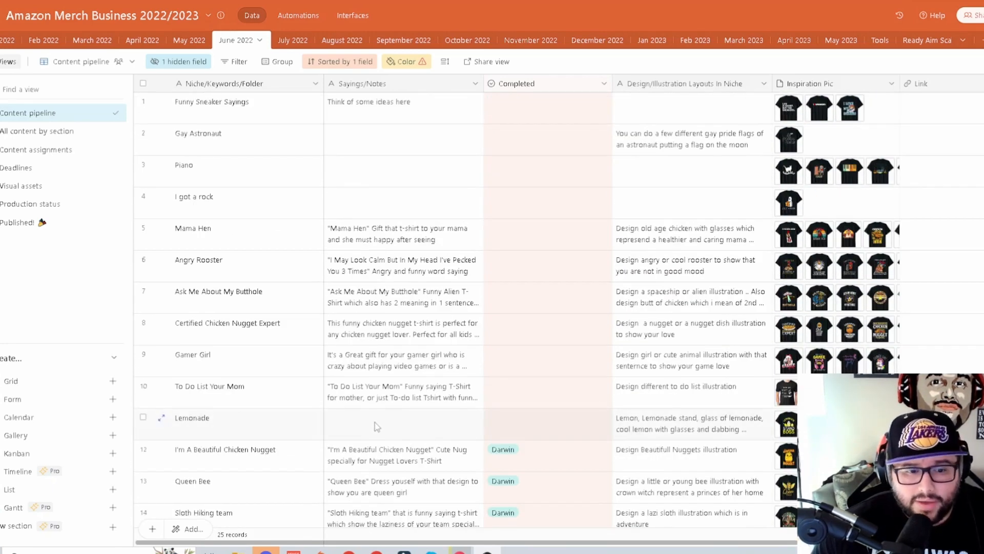
Return from the Airtable base to Merch Informer's shirt results and open the Tequila Is My Spirit Animal shirt's Amazon listing
scroll(377, 425, down, 2)
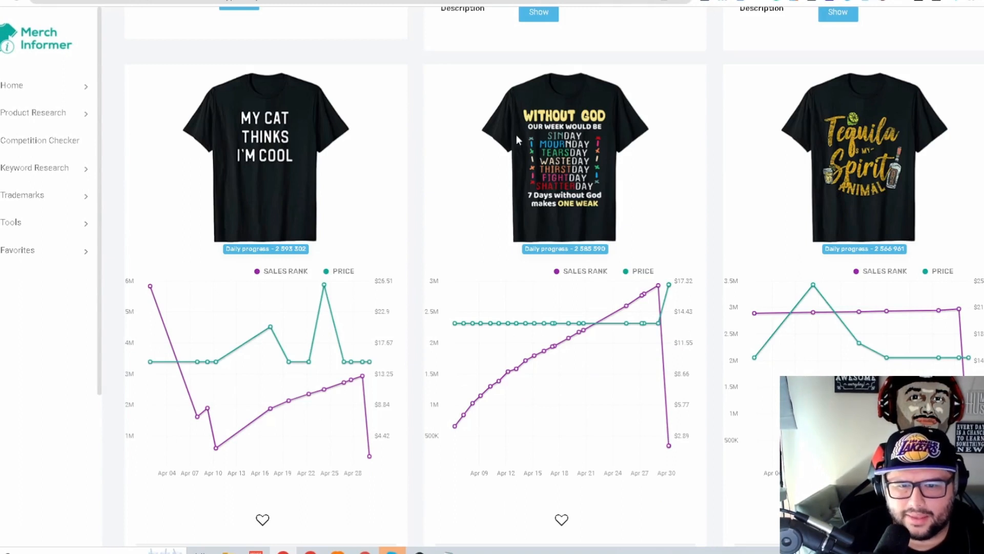
scroll(553, 402, down, 3)
scroll(575, 292, up, 5)
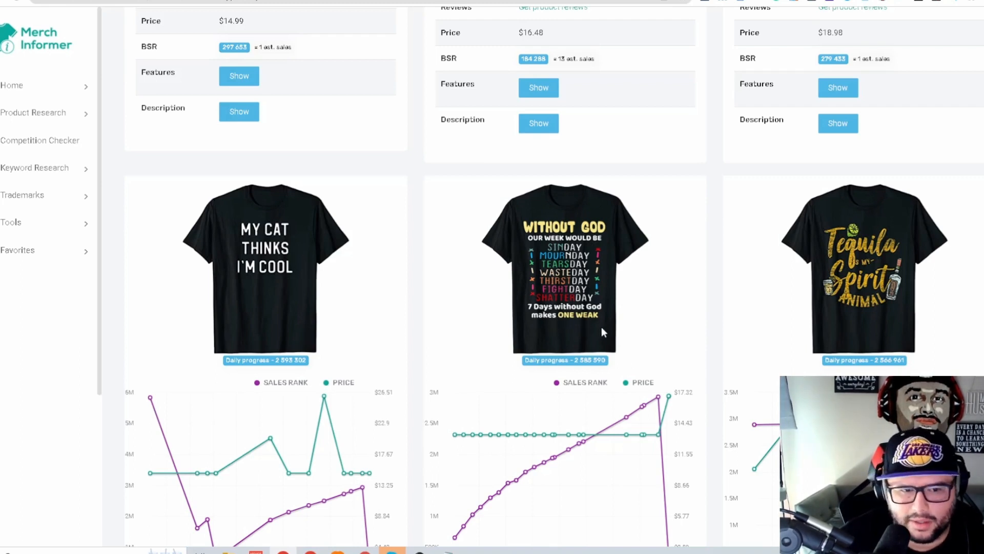
scroll(746, 364, down, 4)
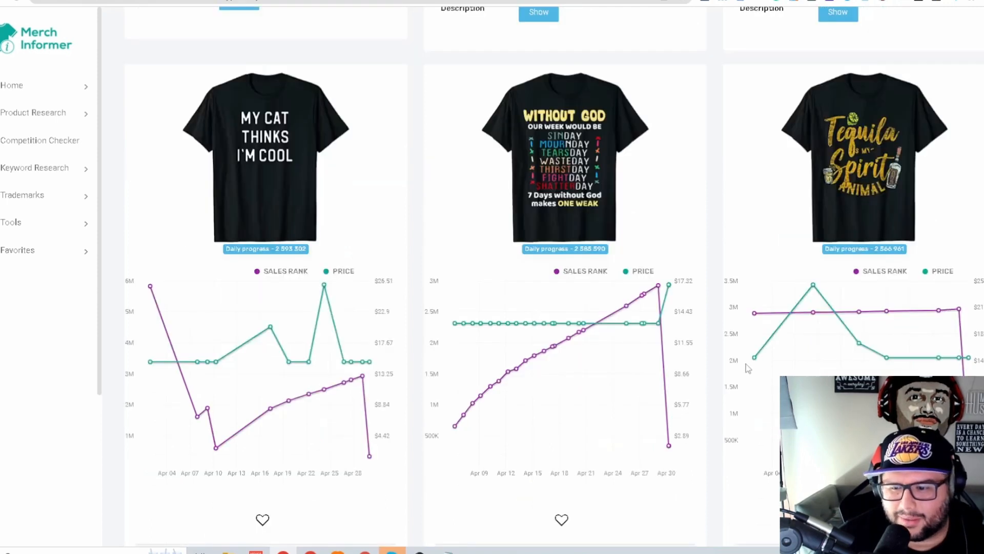
scroll(875, 232, up, 2)
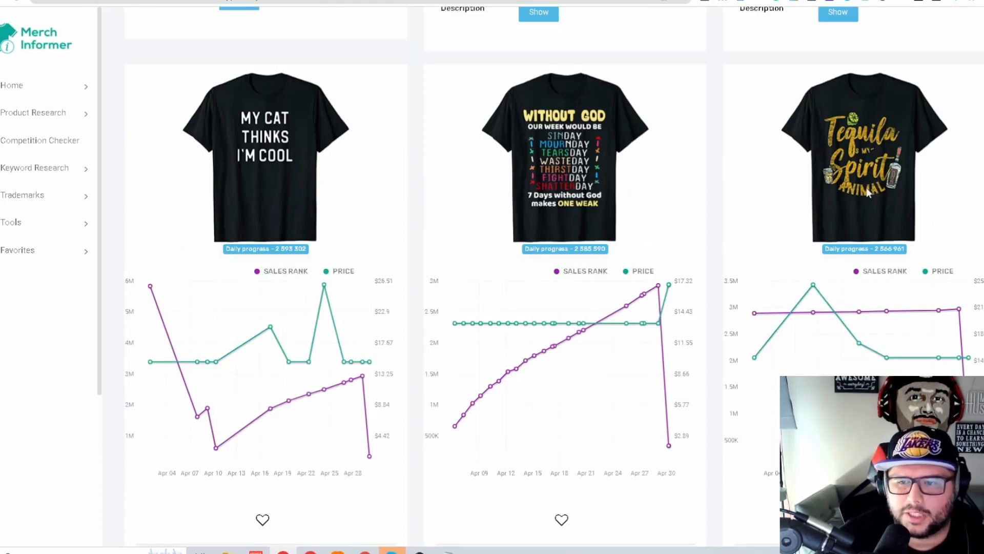
scroll(780, 349, down, 3)
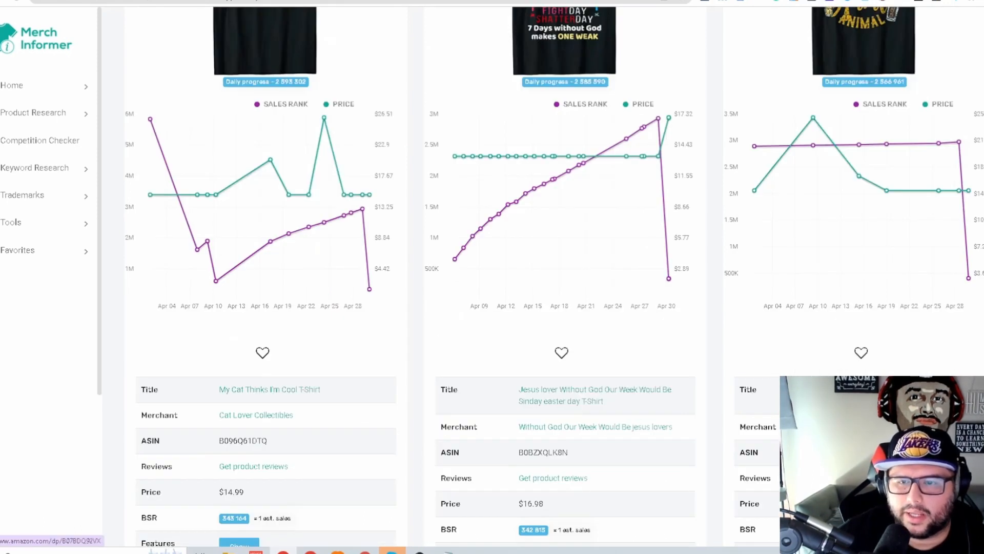
click(850, 390)
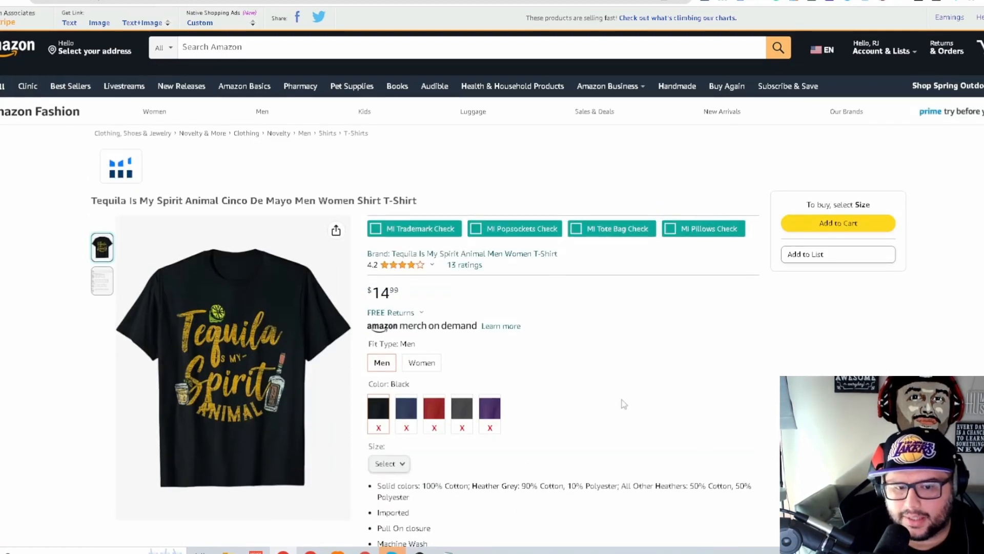
Look through the tequila shirt listing and highlight "Cinco De Mayo" and "Tequila" in its title
scroll(621, 399, down, 2)
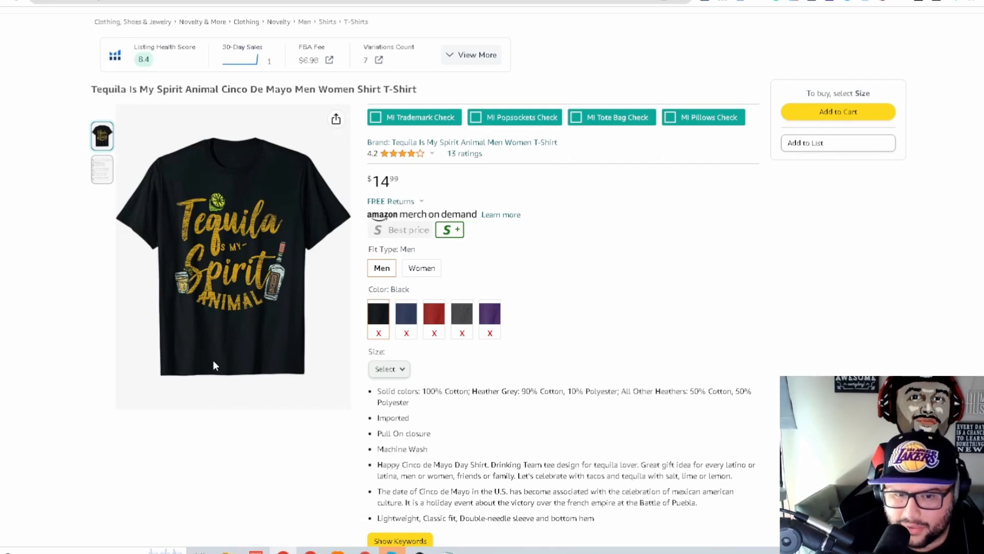
scroll(198, 311, down, 10)
scroll(359, 230, up, 11)
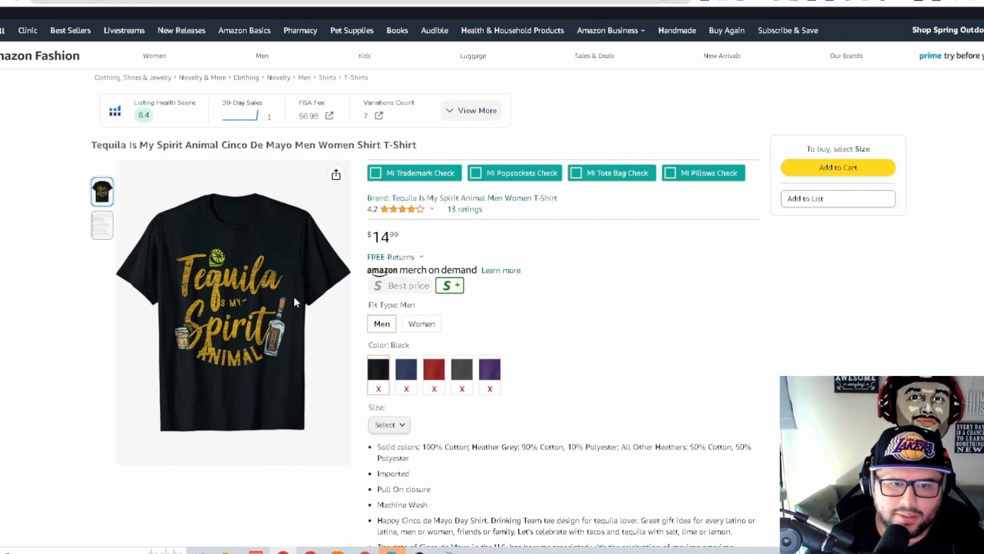
drag(222, 144, 294, 145)
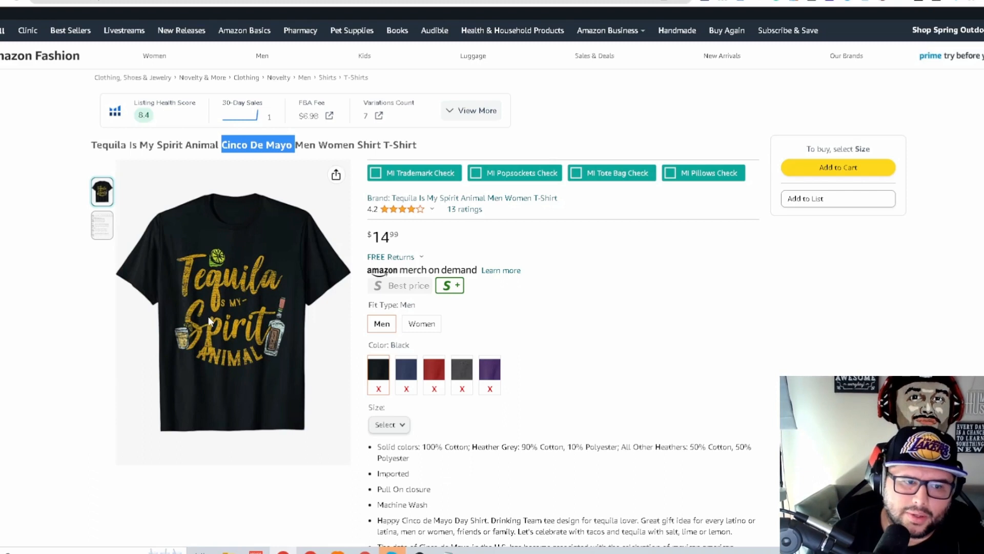
double_click(100, 145)
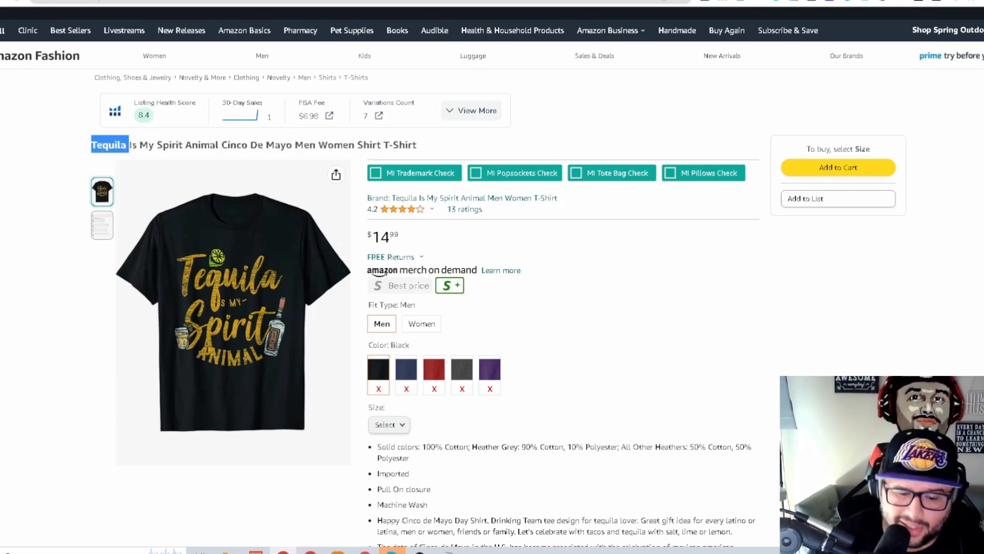
Fill the Niche 4 line of the Notepad list with "Funny Tequila Sayings" and start a "Niche 5 -" line
click(445, 549)
text(Fun)
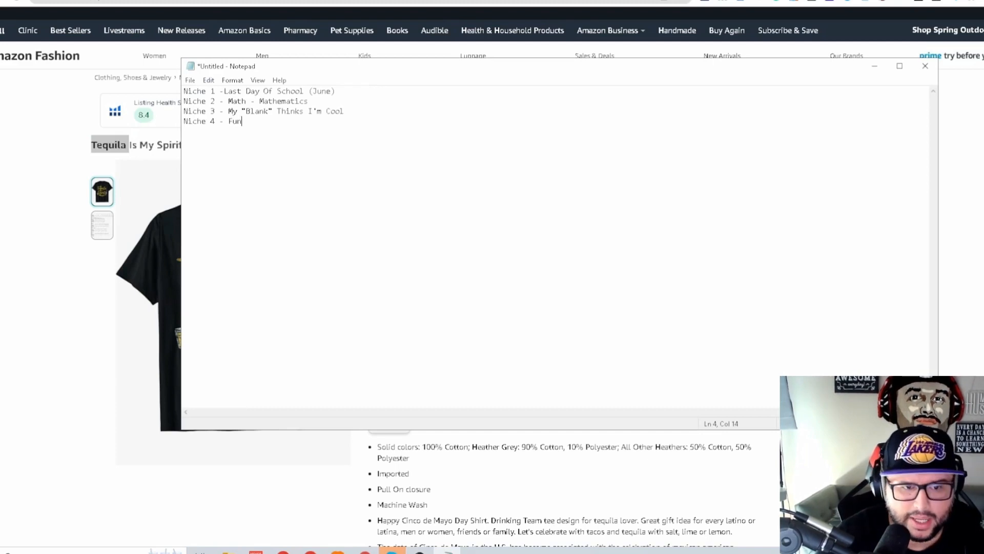
text(ny Tequila Sayings)
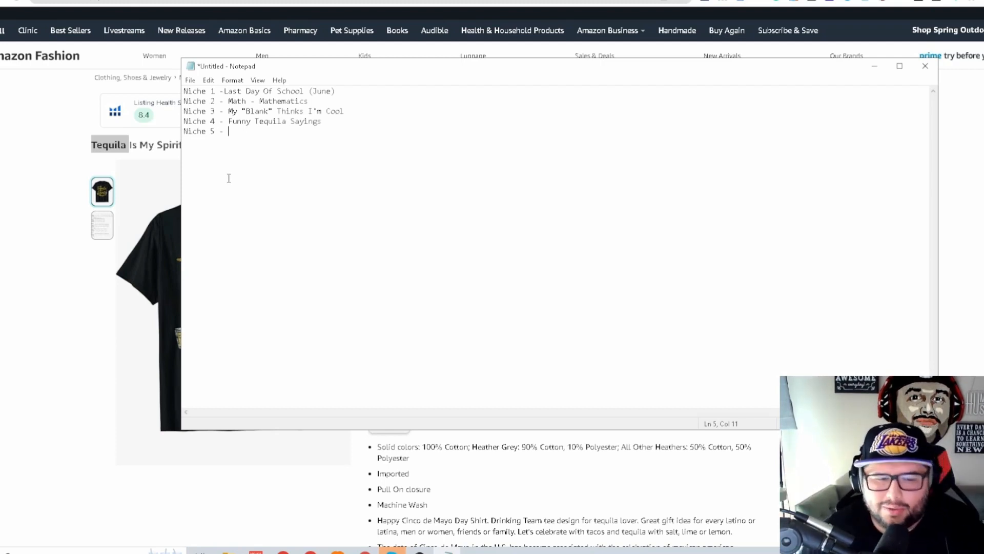
Examine the tequila shirt's all-time sales rank history and its first-available date in the product details
click(31, 160)
scroll(226, 144, down, 20)
scroll(226, 144, up, 8)
scroll(682, 267, up, 2)
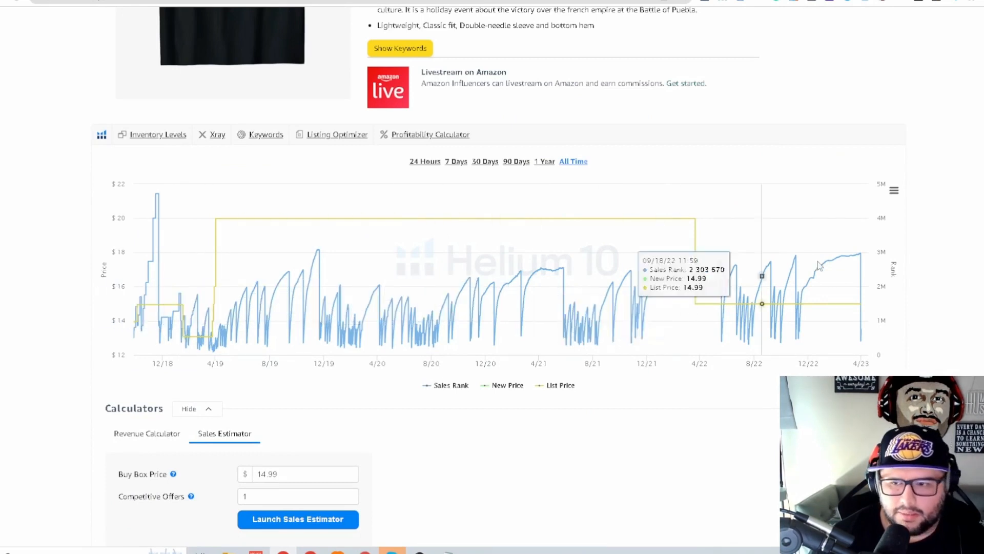
scroll(819, 266, down, 15)
double_click(214, 329)
scroll(492, 277, up, 5)
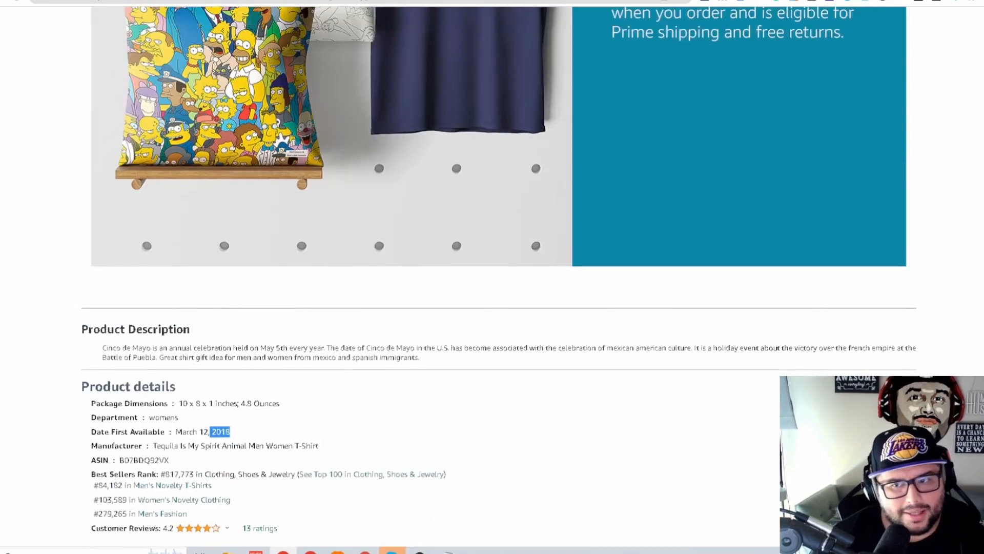
scroll(492, 276, down, 3)
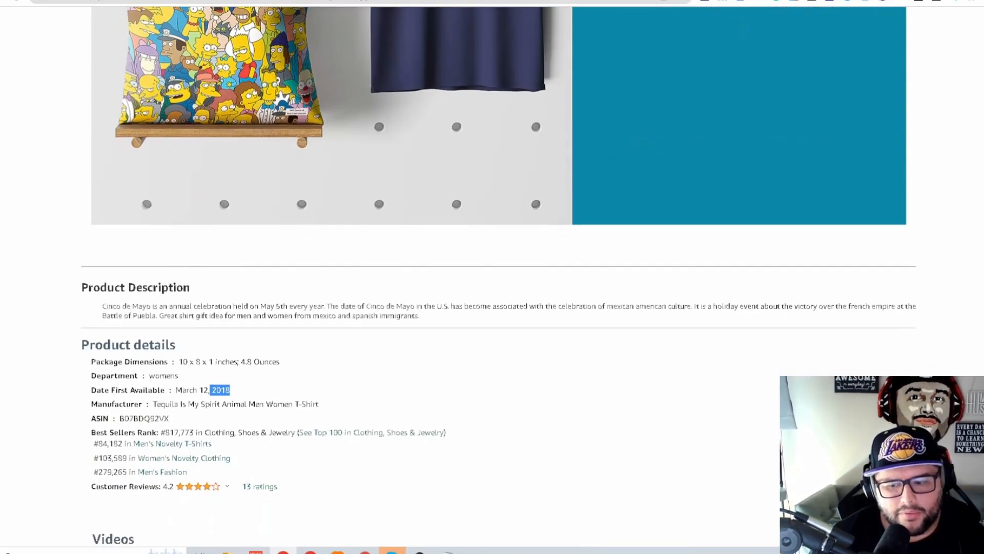
scroll(492, 276, up, 15)
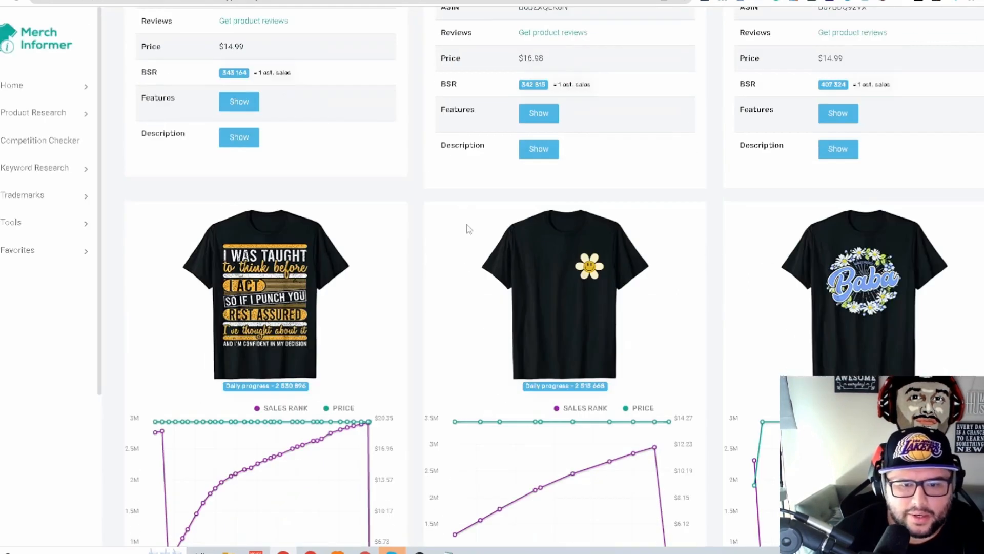
Browse the next row of Merch Informer results and open the World's Greatest Baba - Gift Serbian Grandma T-Shirt's Amazon listing
scroll(469, 229, down, 4)
scroll(286, 241, up, 2)
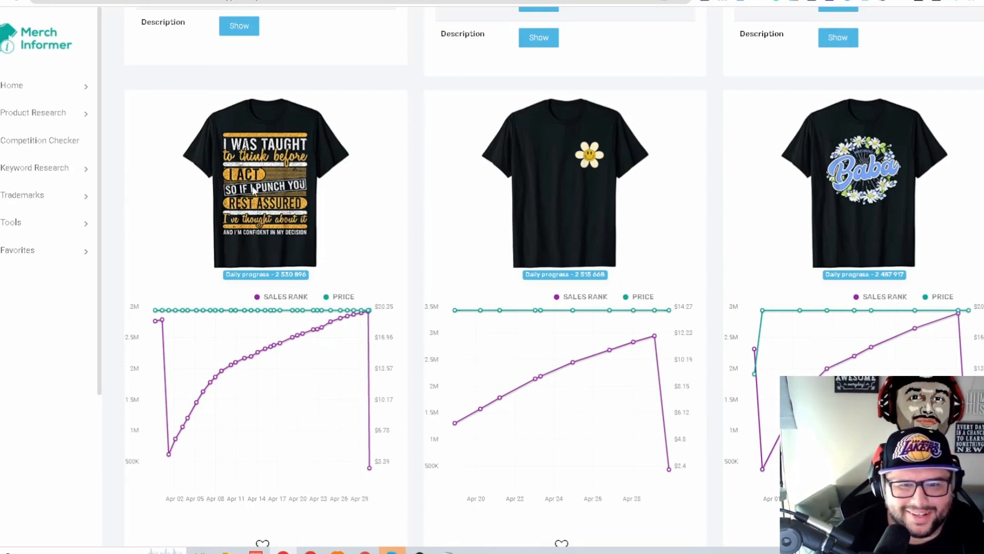
scroll(301, 236, down, 5)
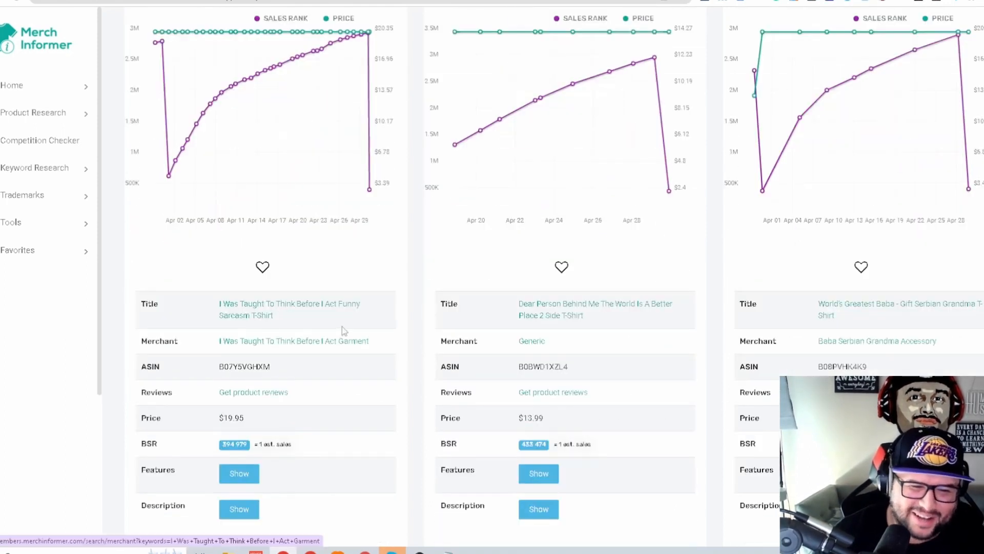
scroll(302, 338, down, 9)
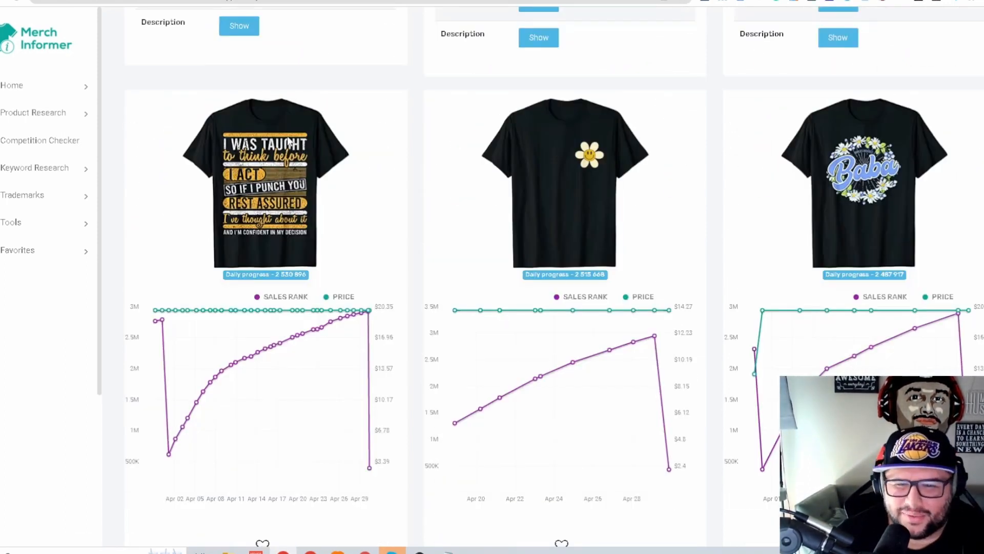
scroll(301, 219, down, 4)
scroll(301, 219, up, 2)
scroll(302, 219, down, 1)
scroll(553, 276, up, 3)
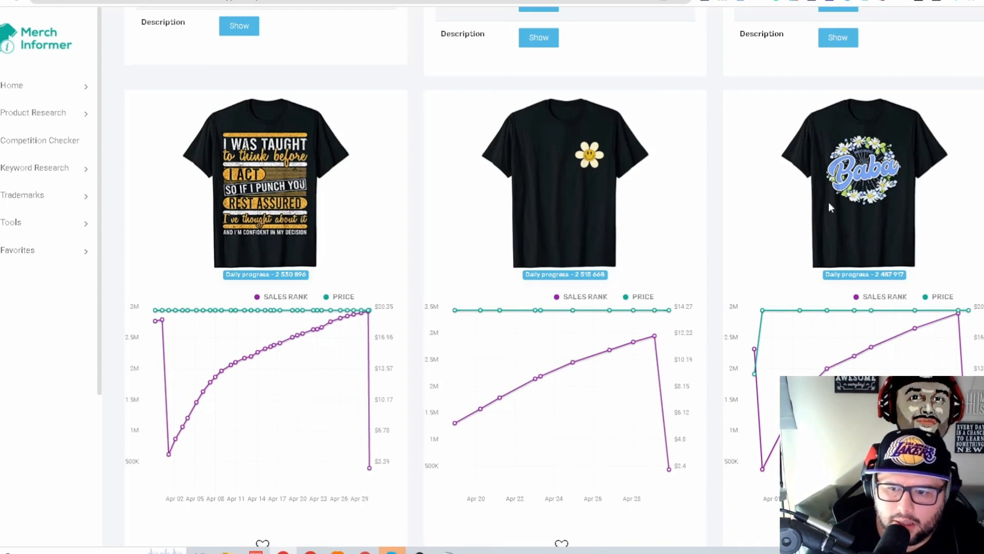
scroll(829, 203, down, 3)
scroll(853, 247, up, 2)
scroll(861, 252, down, 2)
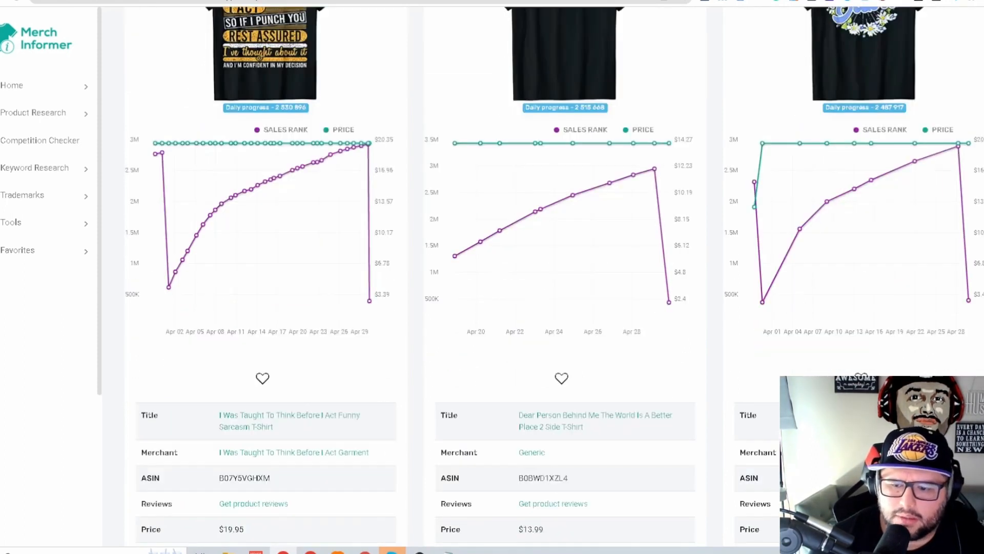
click(861, 417)
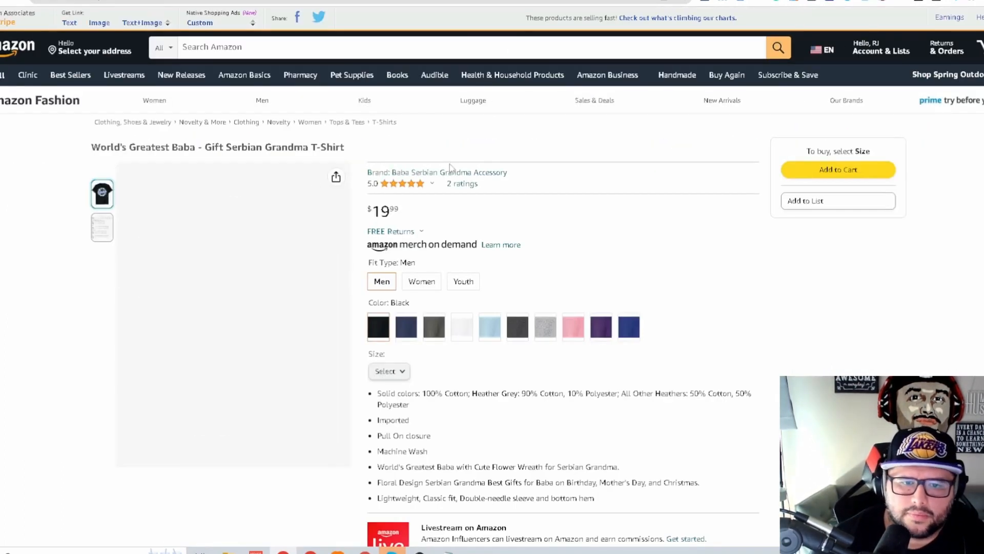
Copy "Serbian Grandma" from the listing title into the Niche 5 line of the Notepad list and return to the listing
drag(226, 147, 309, 148)
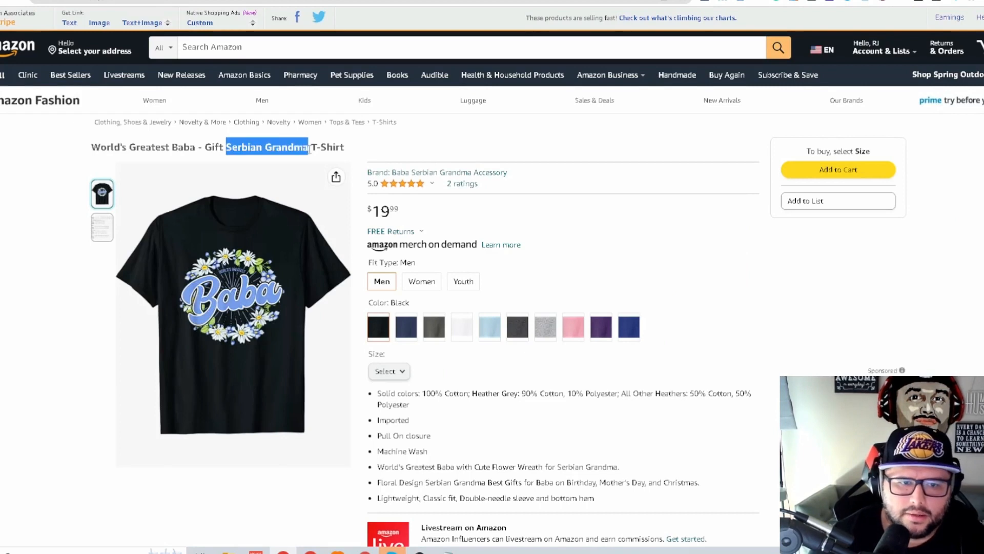
key(ctrl+c)
key(alt+Tab)
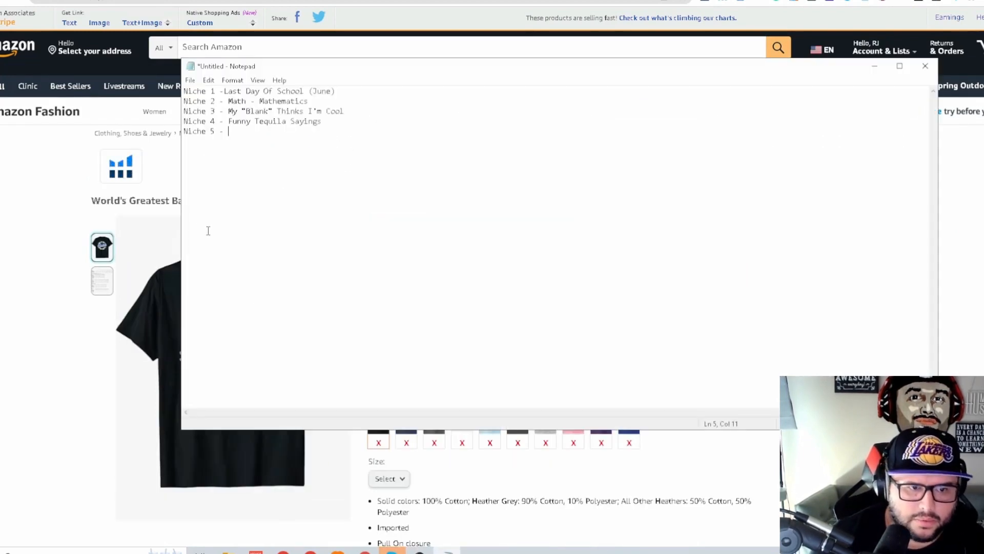
key(ctrl+v)
click(7, 381)
Show the Baba shirt's all-time sales rank history and check its first-available date in the product details
scroll(79, 378, down, 5)
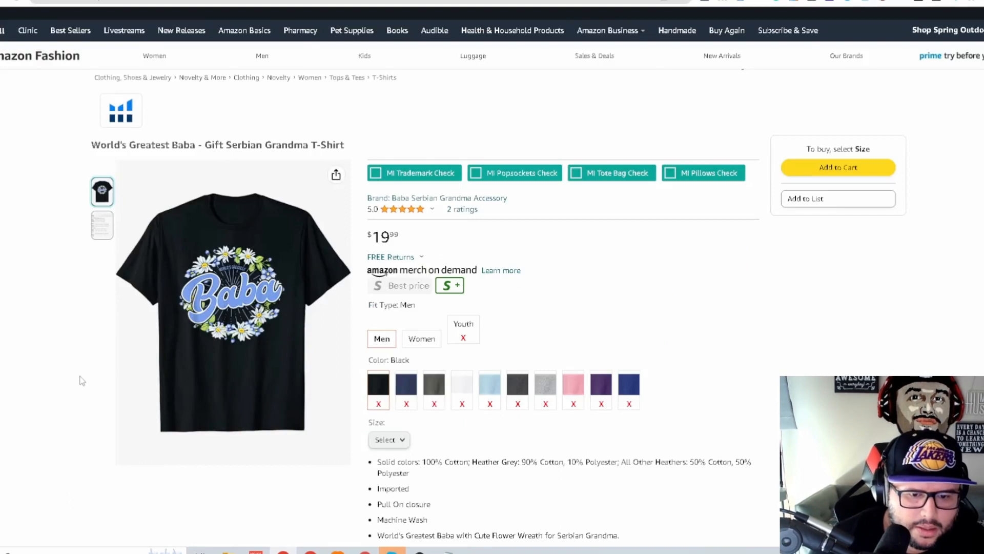
scroll(220, 391, down, 3)
click(573, 313)
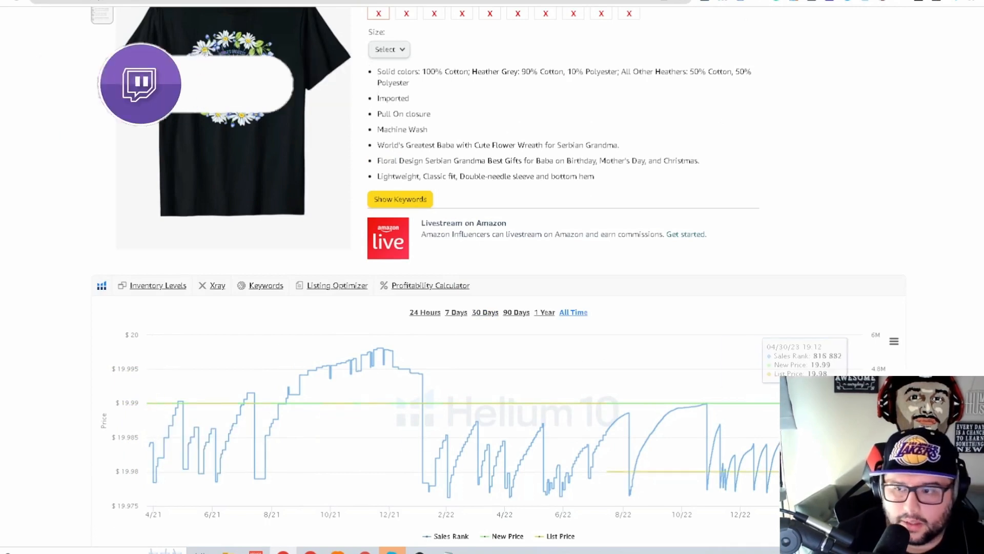
scroll(769, 354, down, 2)
scroll(481, 276, down, 15)
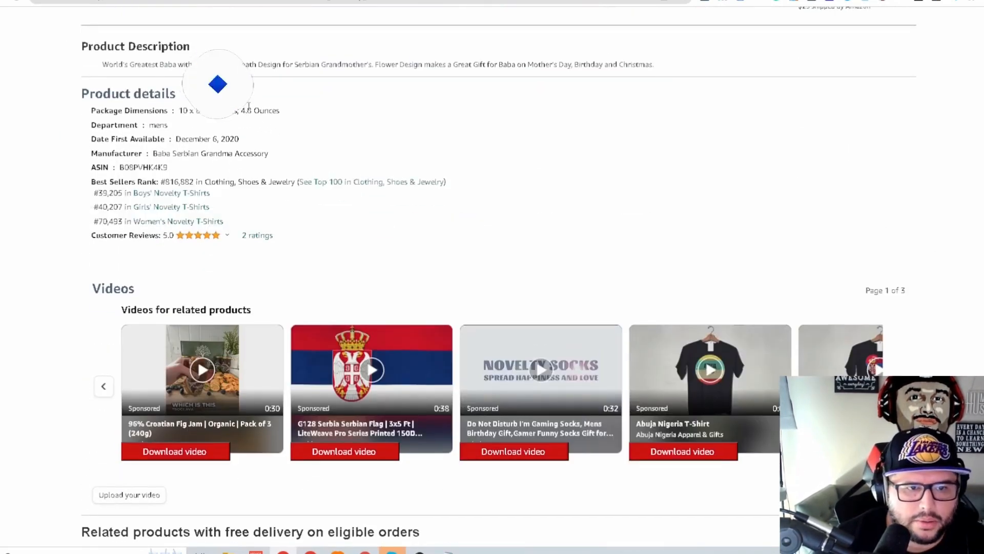
double_click(230, 138)
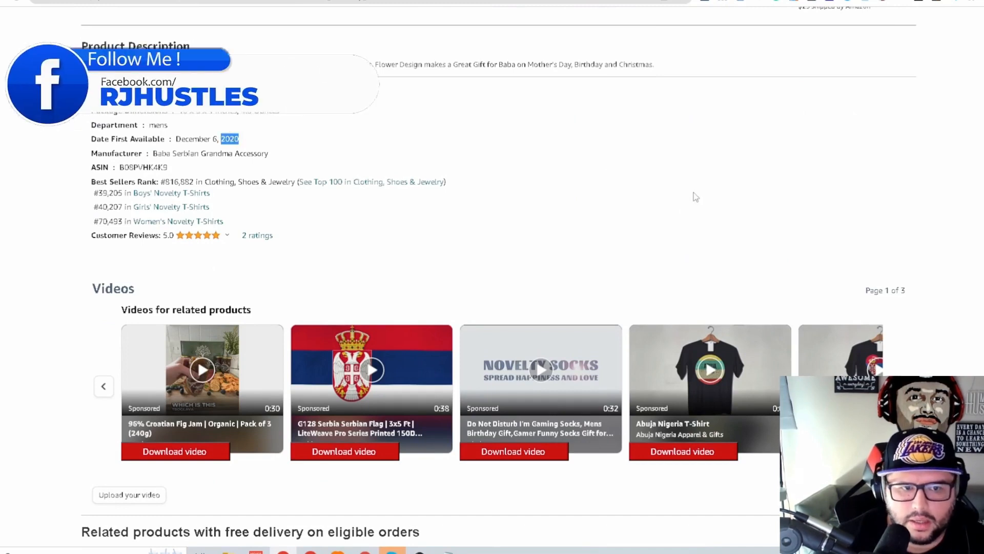
scroll(694, 197, up, 1)
scroll(694, 197, up, 15)
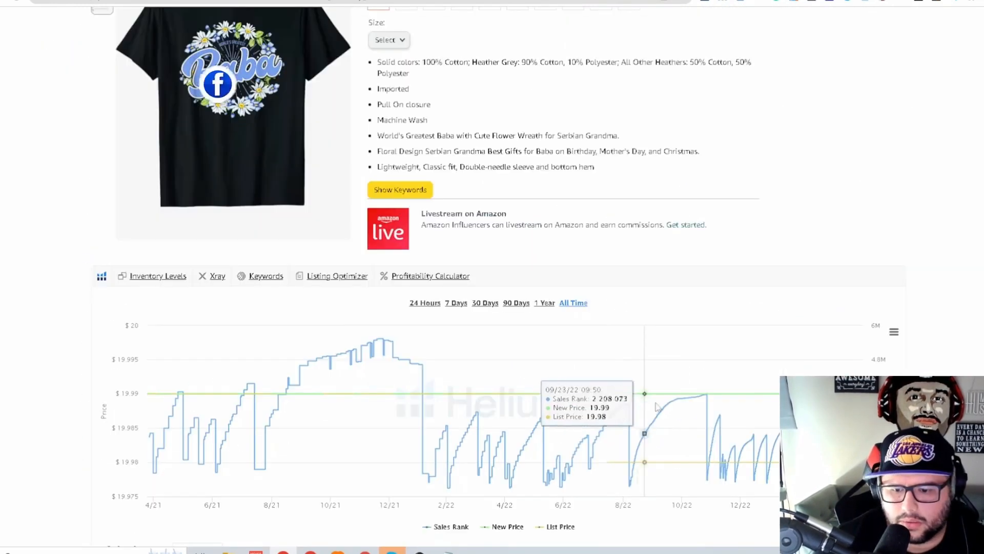
scroll(244, 188, up, 5)
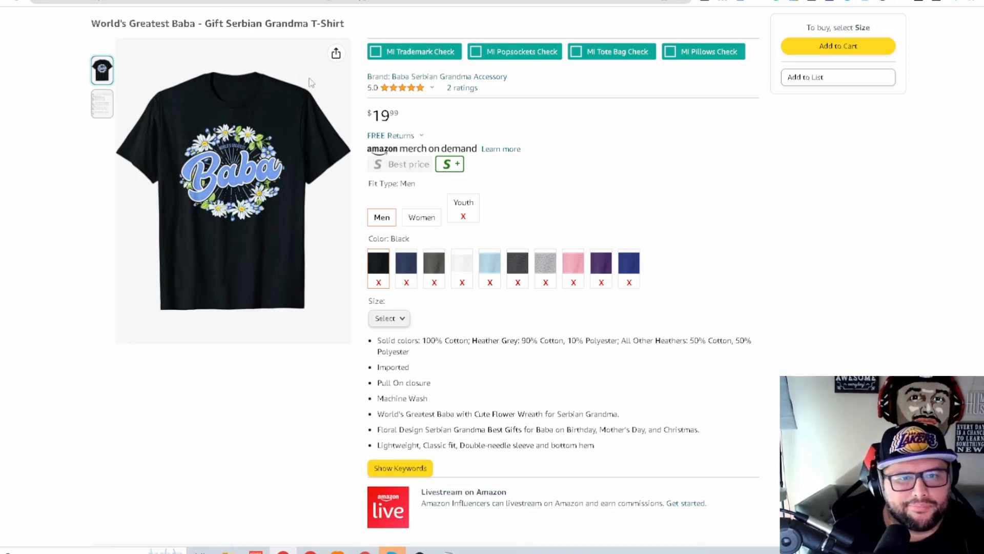
Close the Baba shirt listing and examine the row of Merch Informer results with the gamer, Rock The Test and guitar shirts
key(ctrl+w)
scroll(503, 328, down, 8)
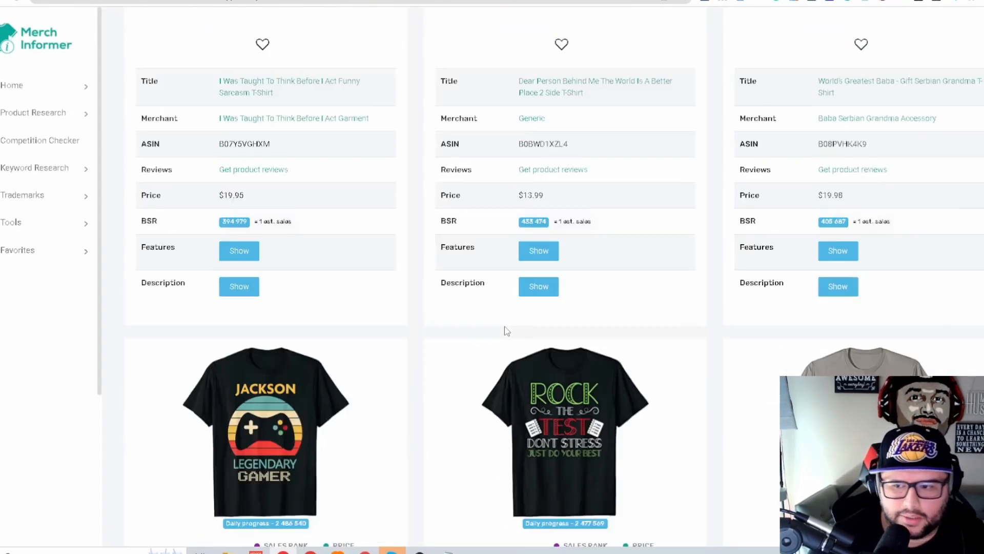
scroll(504, 326, down, 2)
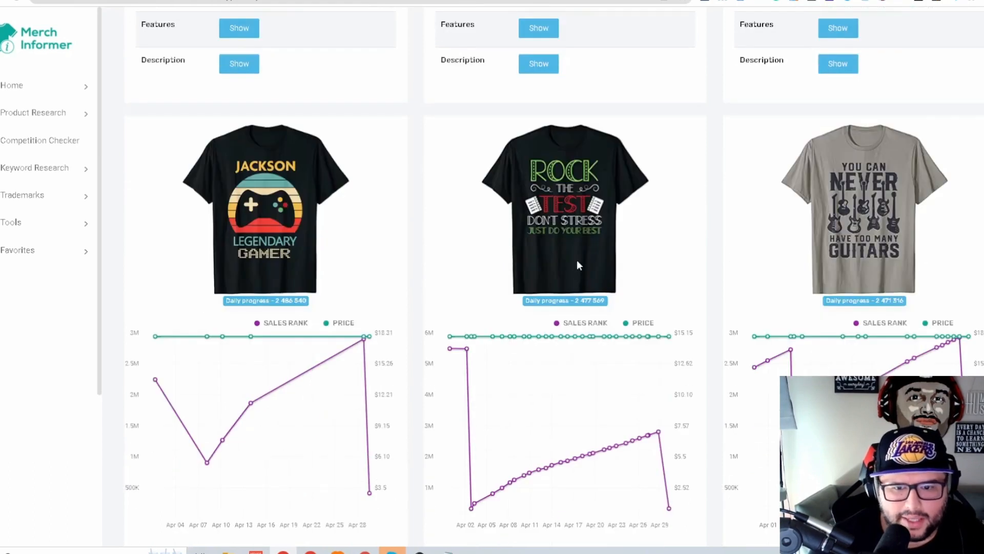
scroll(551, 290, down, 1)
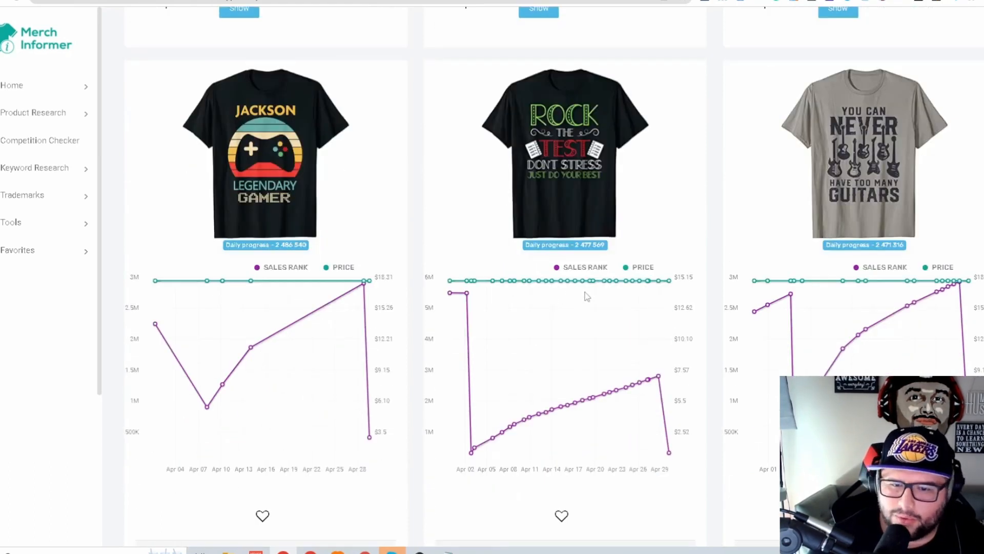
scroll(569, 299, down, 3)
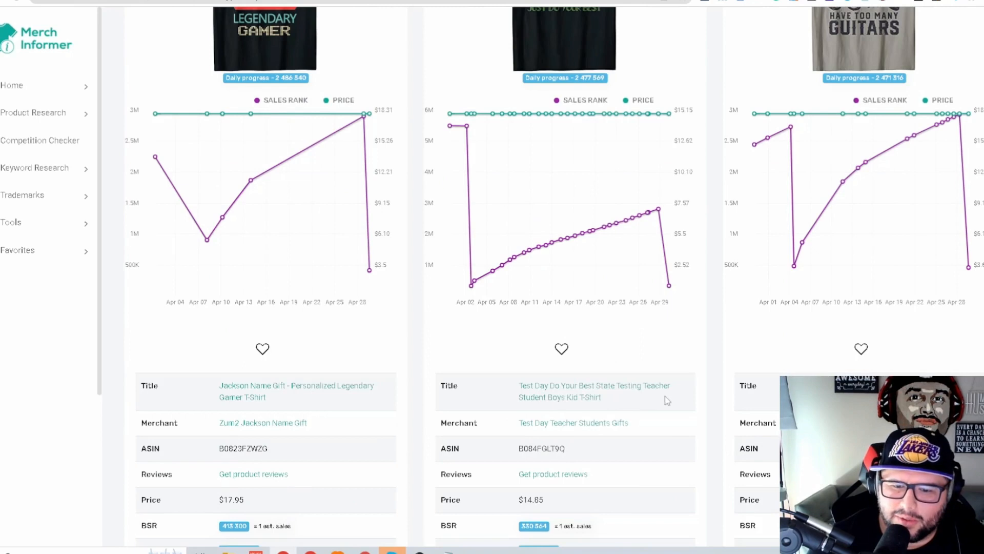
scroll(642, 422, up, 3)
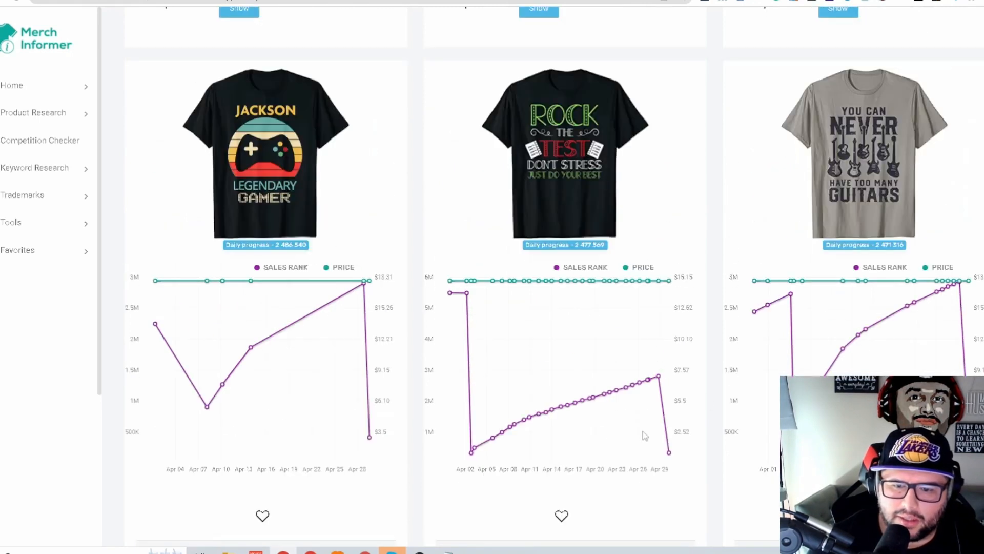
Compare the titles and rank charts in the gamer, test and guitar shirt row, and open the You Can Never Have Too Many Guitars listing
scroll(533, 428, down, 2)
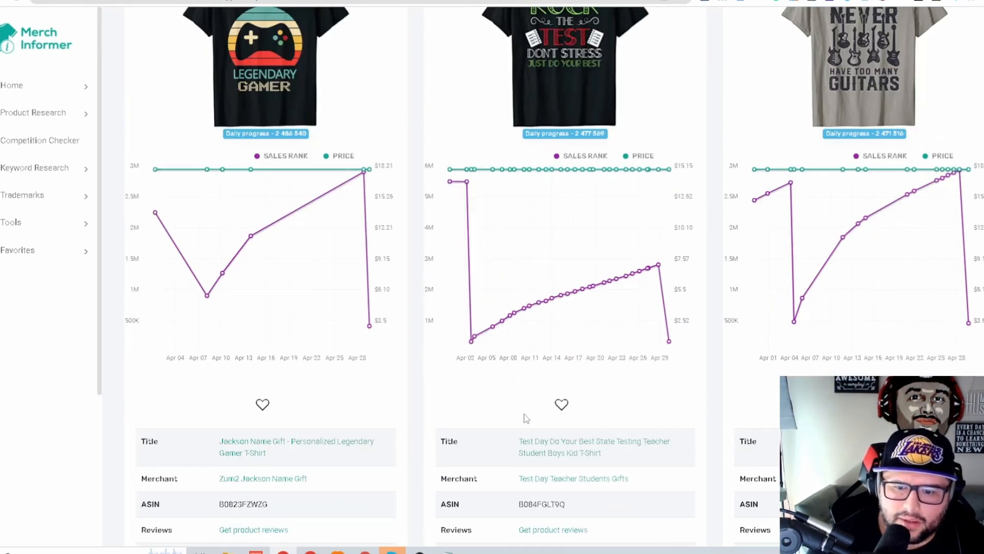
scroll(525, 418, down, 1)
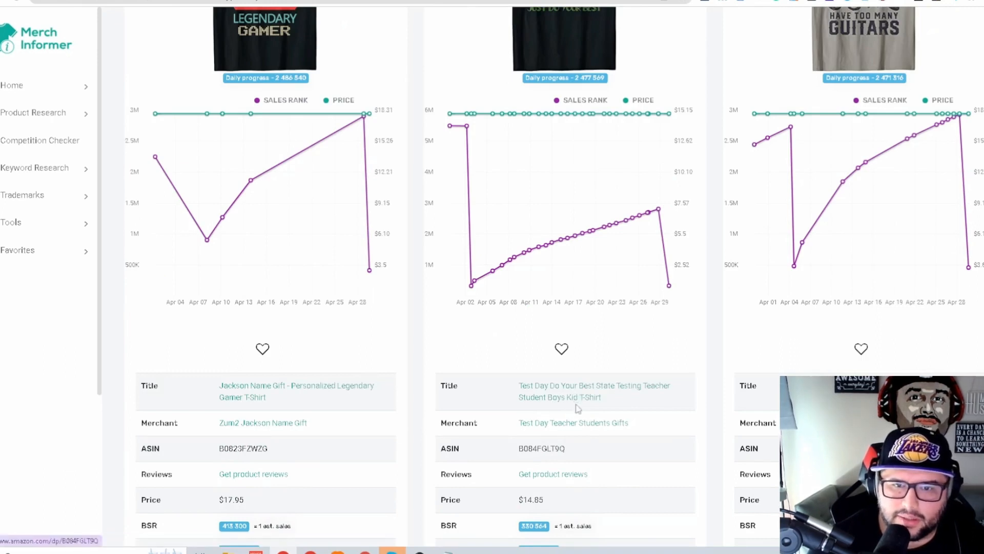
scroll(577, 408, up, 3)
scroll(620, 184, down, 4)
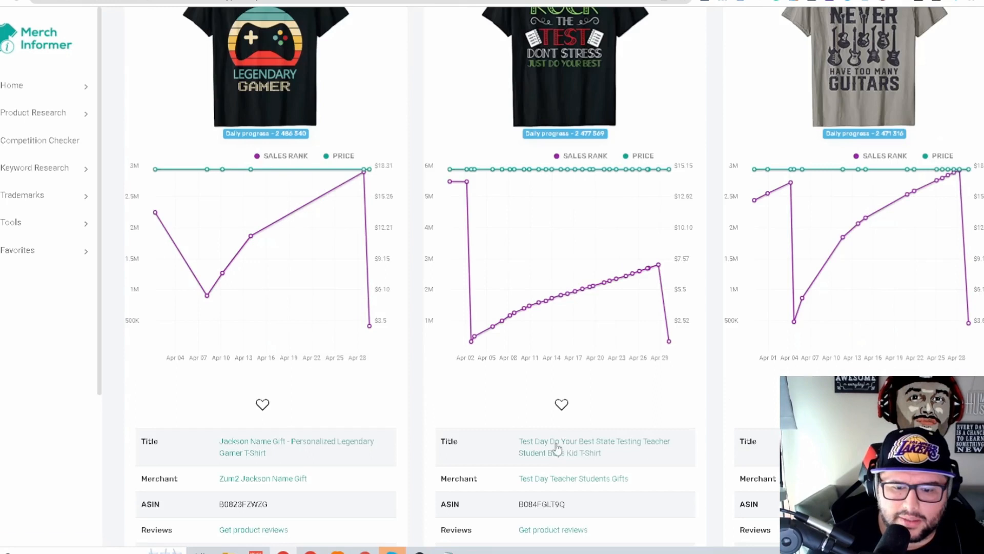
scroll(615, 340, up, 3)
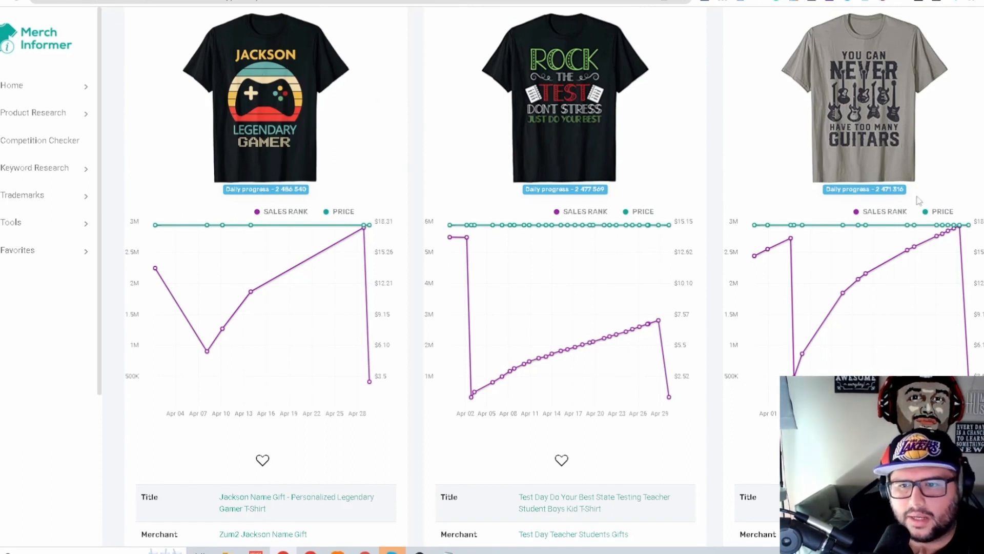
scroll(876, 273, up, 1)
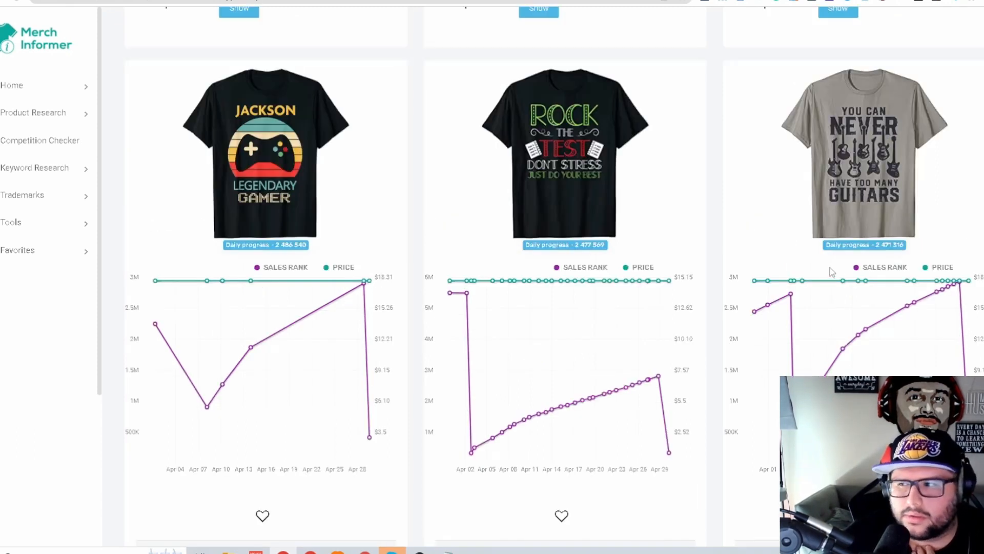
scroll(806, 306, down, 2)
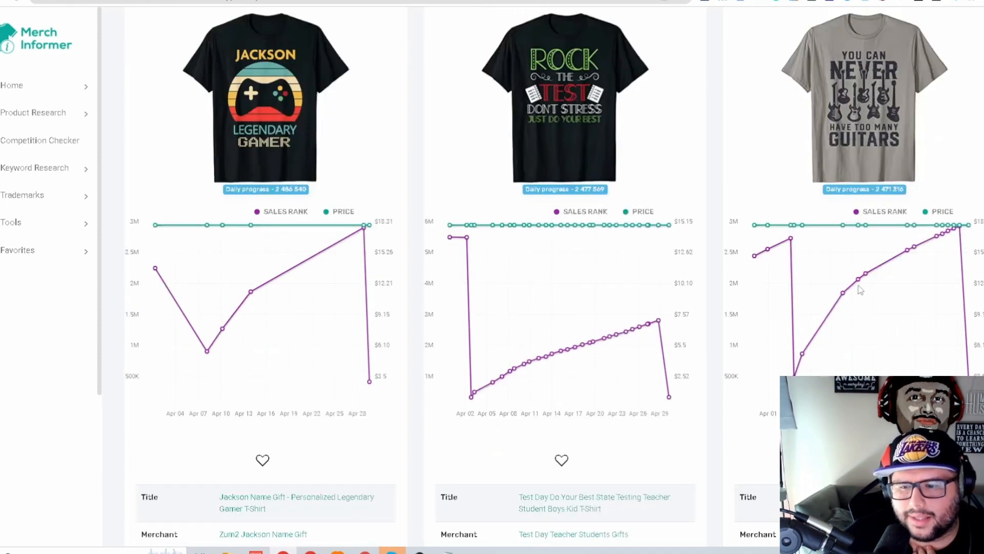
right_click(870, 447)
click(892, 312)
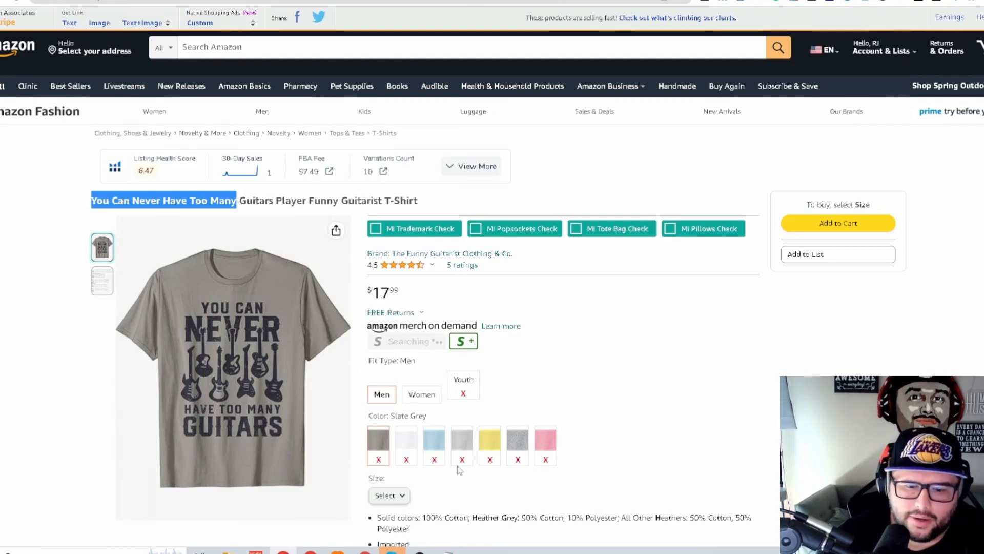
Copy "You Can Never Have Too Many" from the listing title into the Notepad list as Niche 6 and start the Niche 7 line
key(alt+Tab)
text(Nichje)
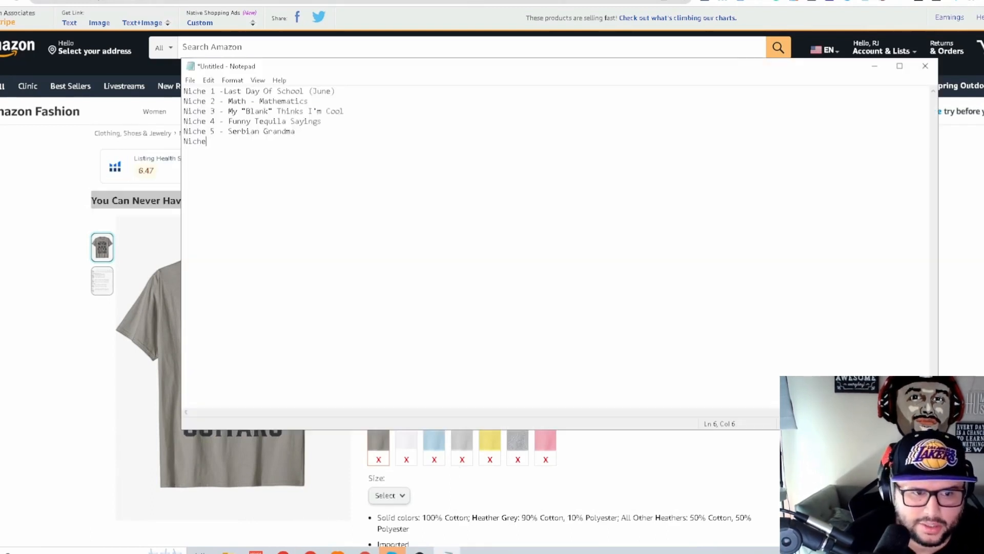
text(6 -)
key(ctrl+v)
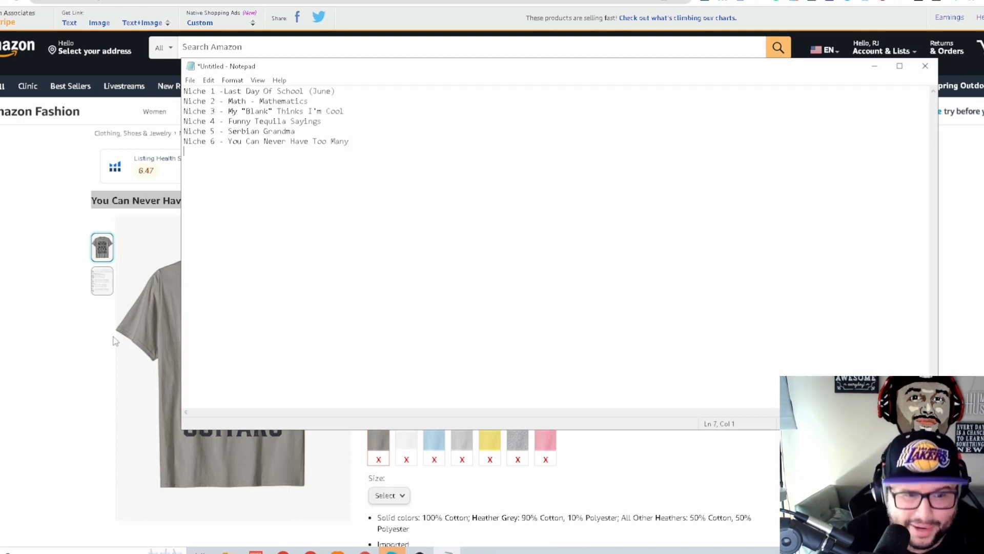
text(7 -)
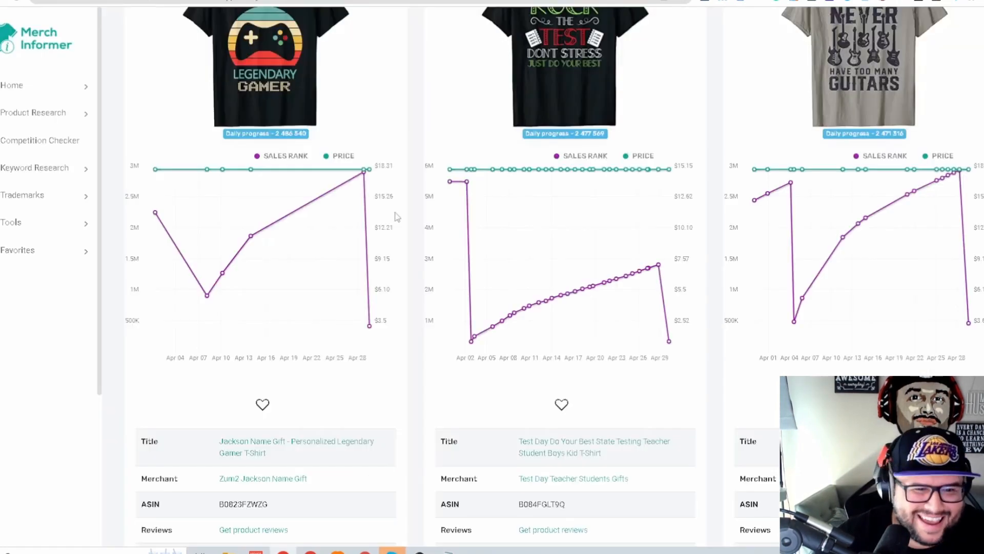
Examine the designs and sales rank charts in the next Merch Informer rows, from the nursing school shirt to the facial expressions and kidney shirts
scroll(481, 344, down, 10)
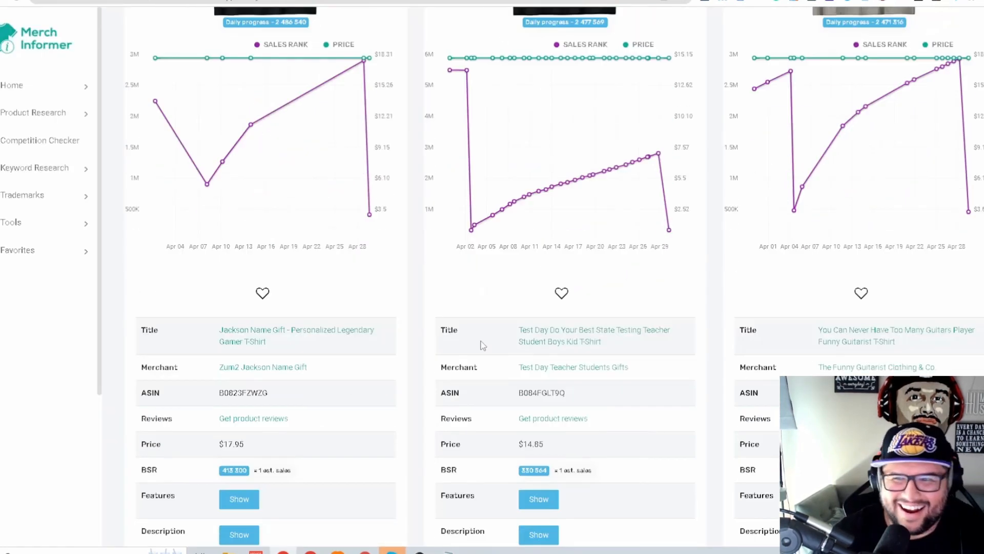
scroll(482, 344, down, 1)
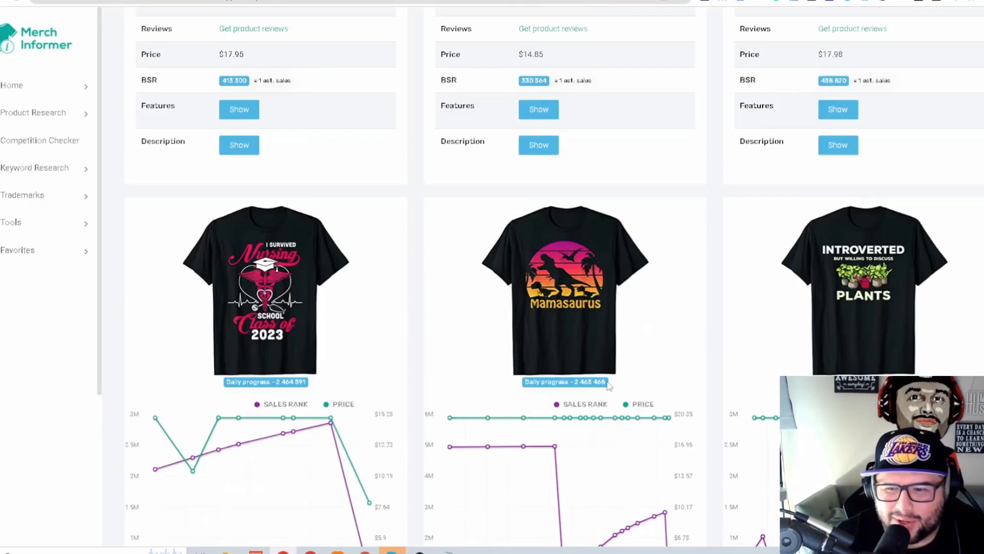
scroll(800, 302, down, 10)
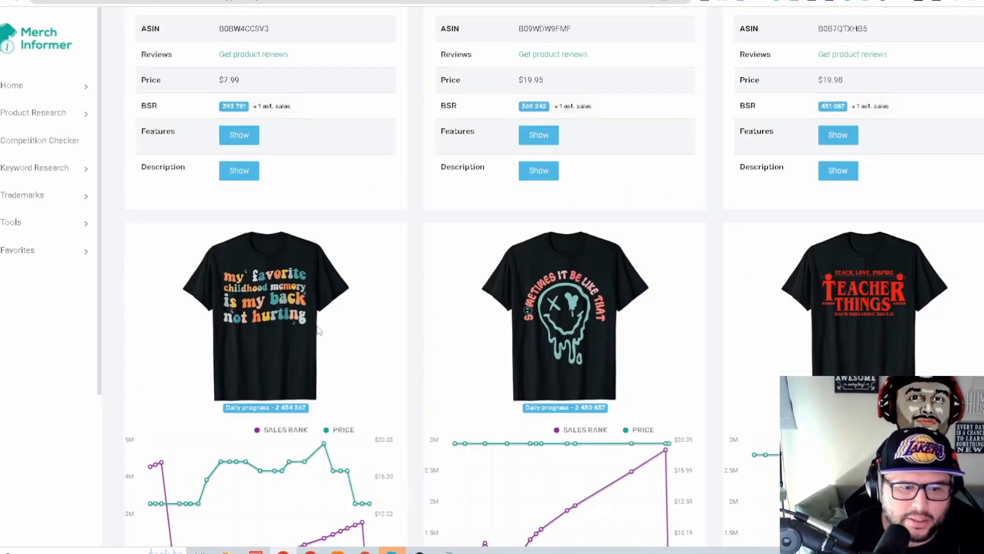
scroll(295, 327, down, 6)
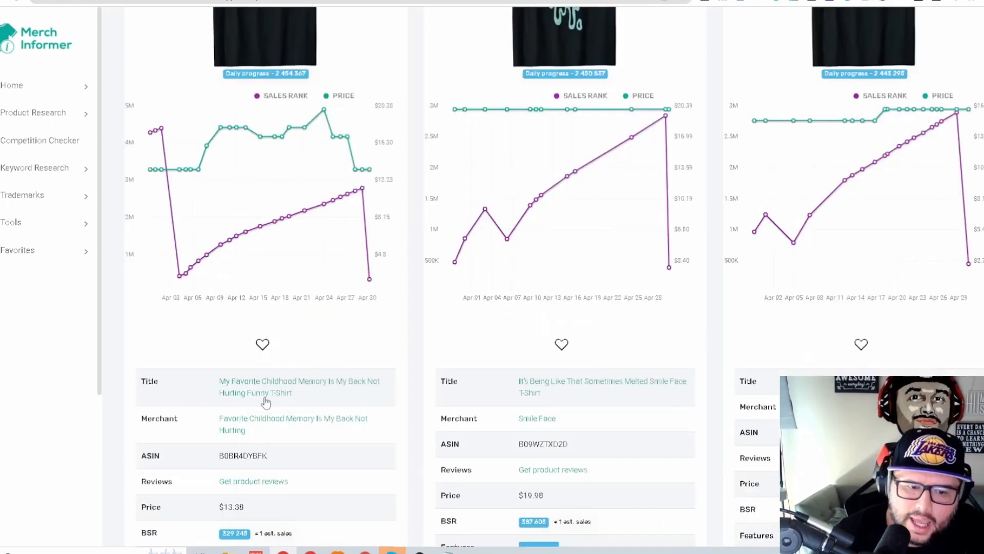
scroll(264, 401, up, 7)
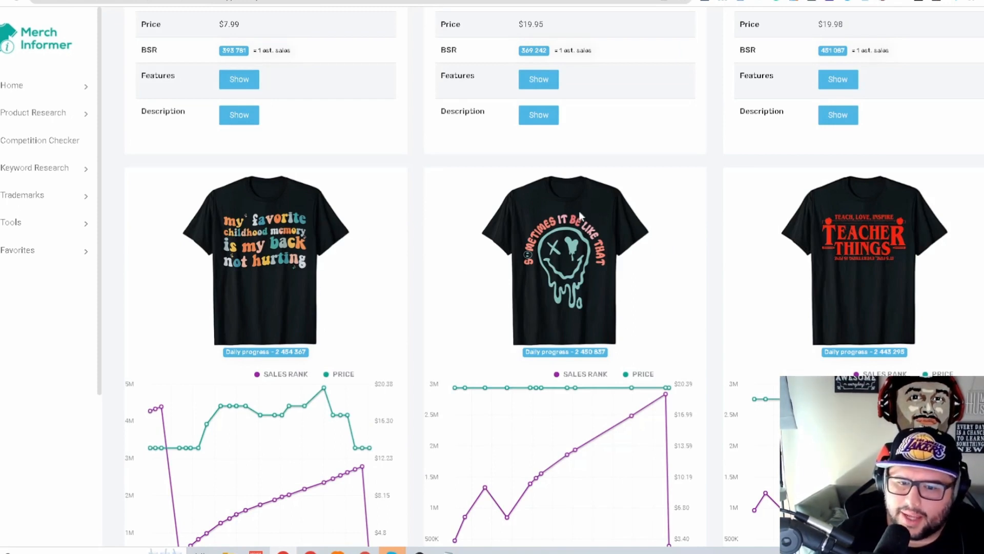
scroll(567, 384, down, 10)
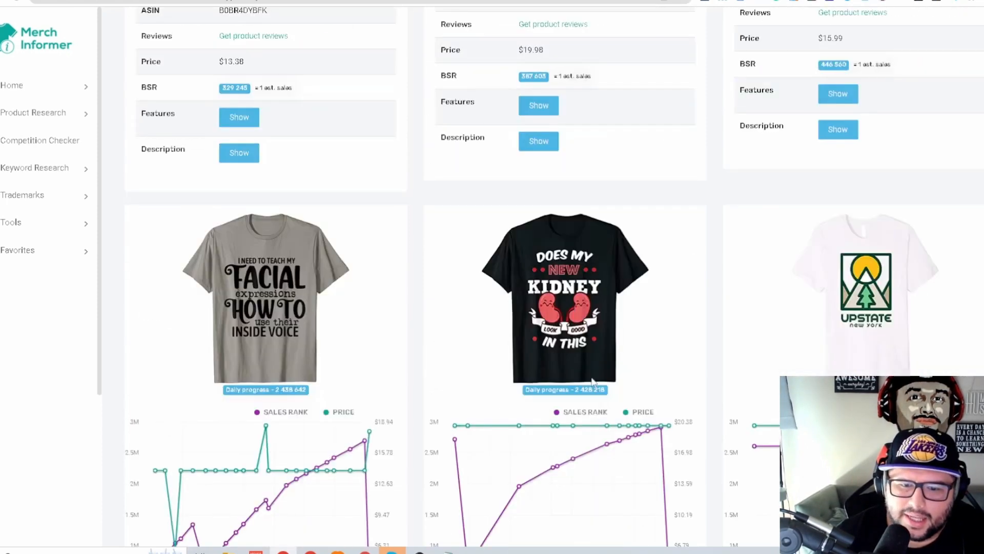
scroll(282, 212, down, 1)
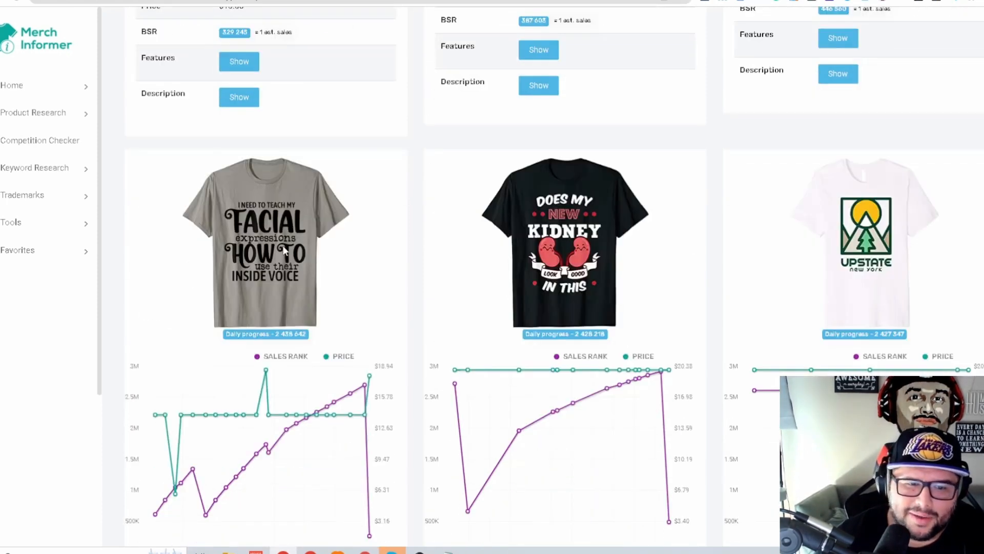
scroll(288, 333, down, 2)
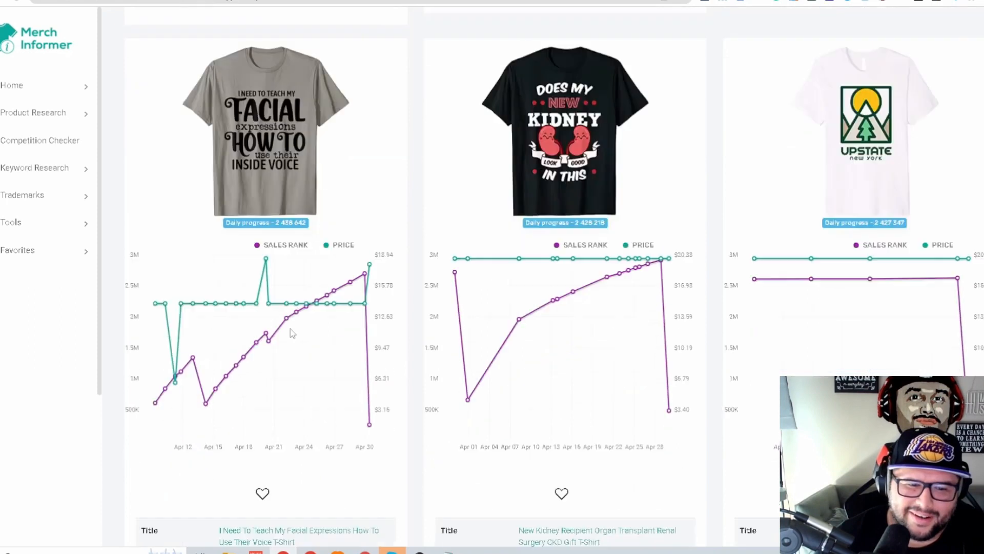
scroll(324, 319, down, 2)
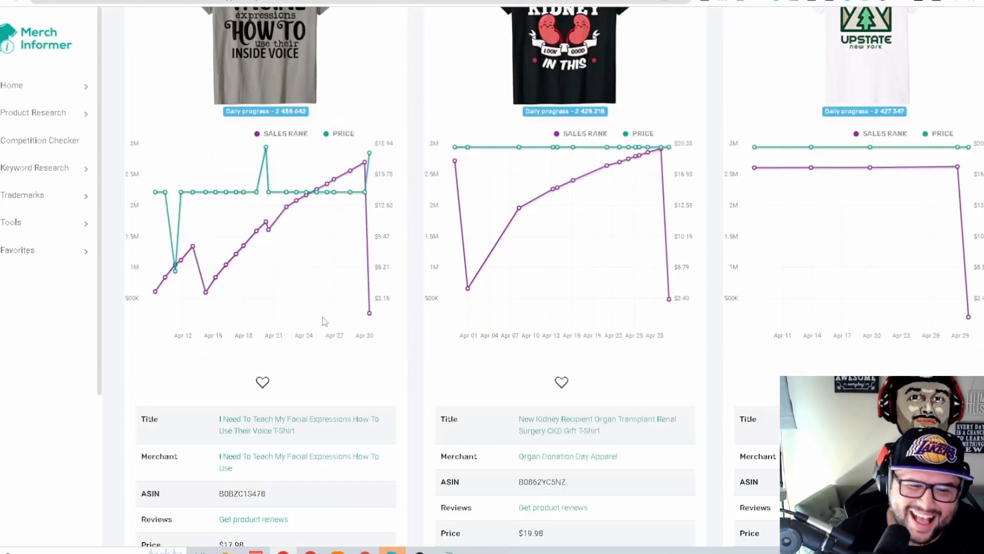
scroll(324, 322, down, 2)
scroll(341, 313, up, 4)
scroll(722, 318, down, 3)
Examine the designs, rank charts and titles of the Bruh, Happy 4th of July and guitar-themed Rock The Test shirts
scroll(667, 333, down, 9)
scroll(637, 310, down, 4)
scroll(637, 312, up, 3)
scroll(582, 354, down, 3)
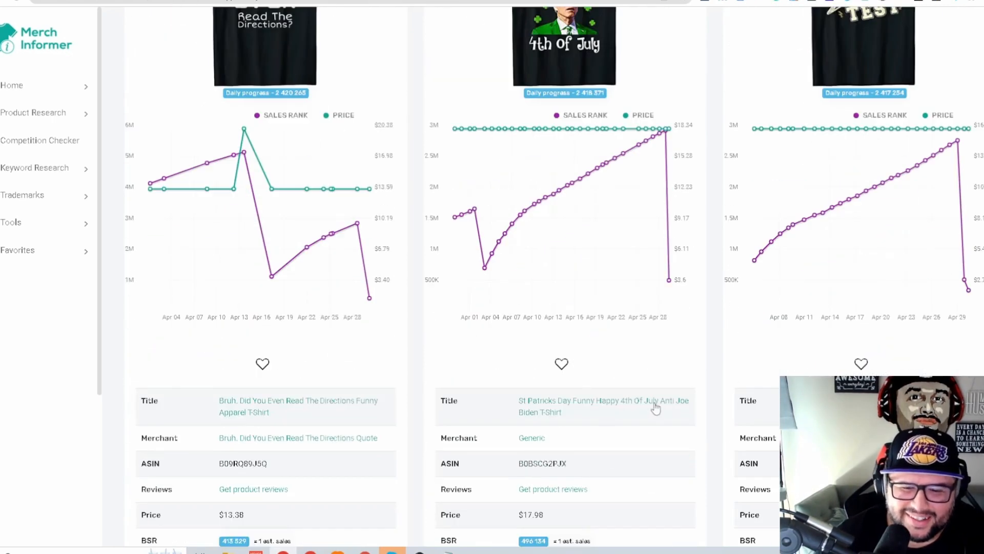
scroll(623, 380, up, 3)
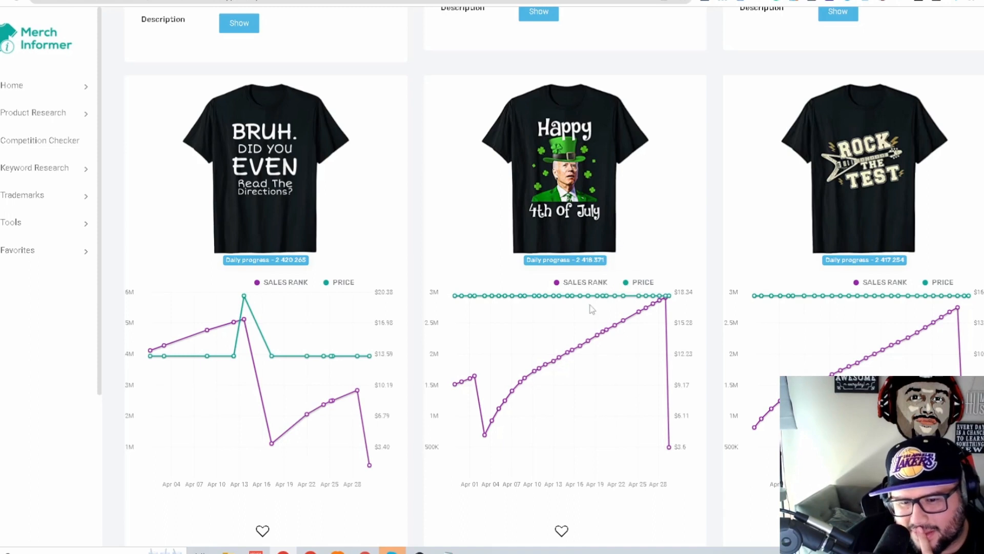
scroll(592, 309, down, 6)
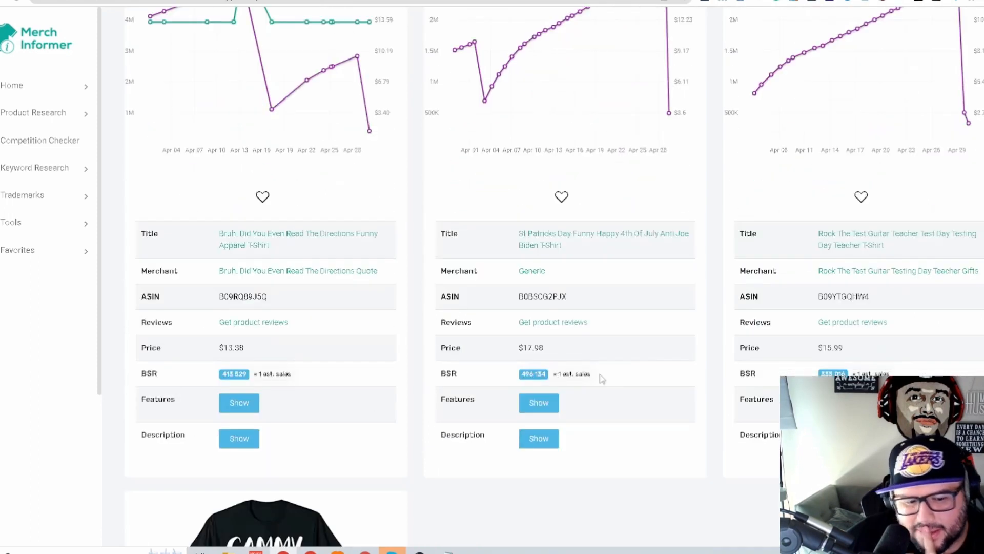
scroll(602, 378, down, 1)
scroll(639, 369, up, 6)
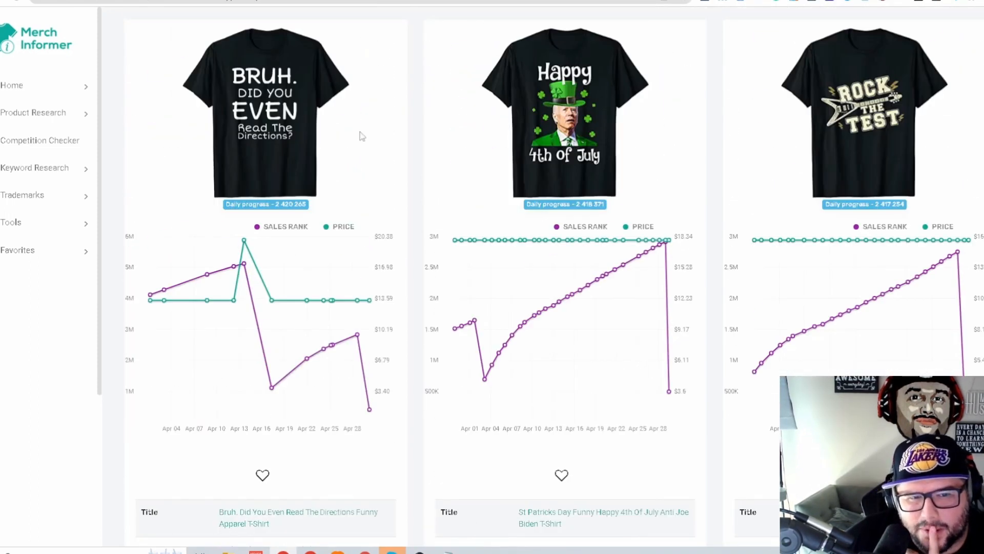
scroll(619, 315, down, 2)
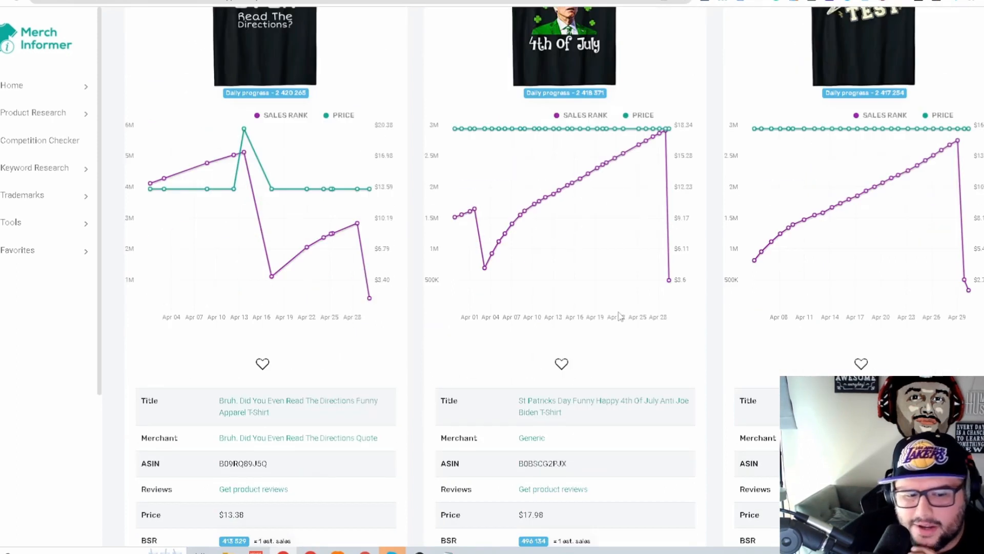
Review the Gammy shirt at the end of the results and add the Mother's Day niche to the Notepad list
scroll(525, 268, down, 14)
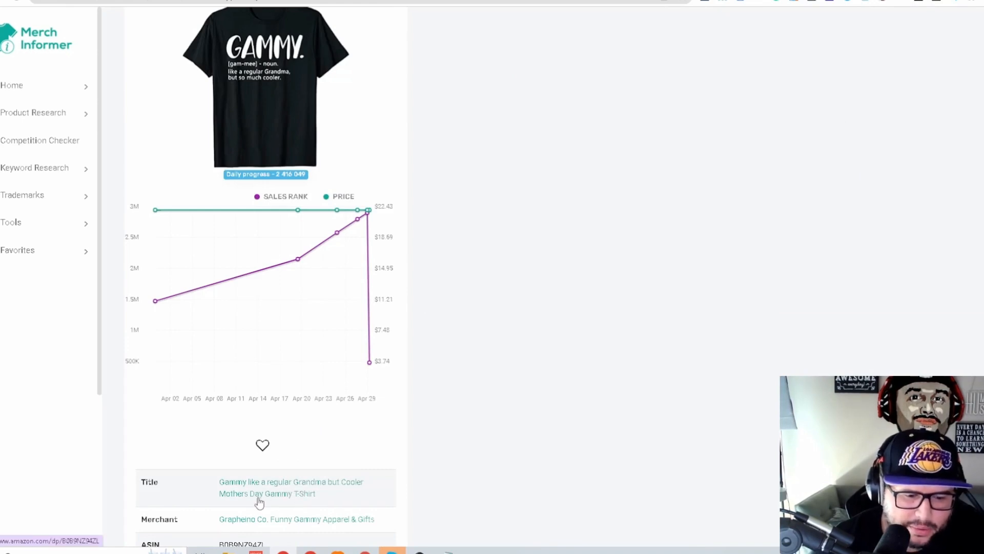
scroll(258, 504, up, 3)
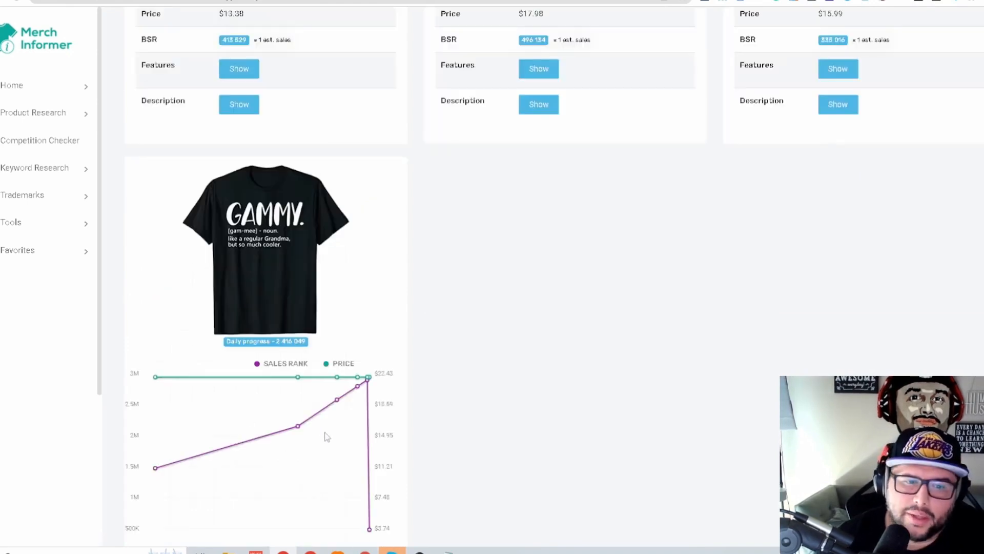
click(450, 551)
text(s Day)
click(504, 496)
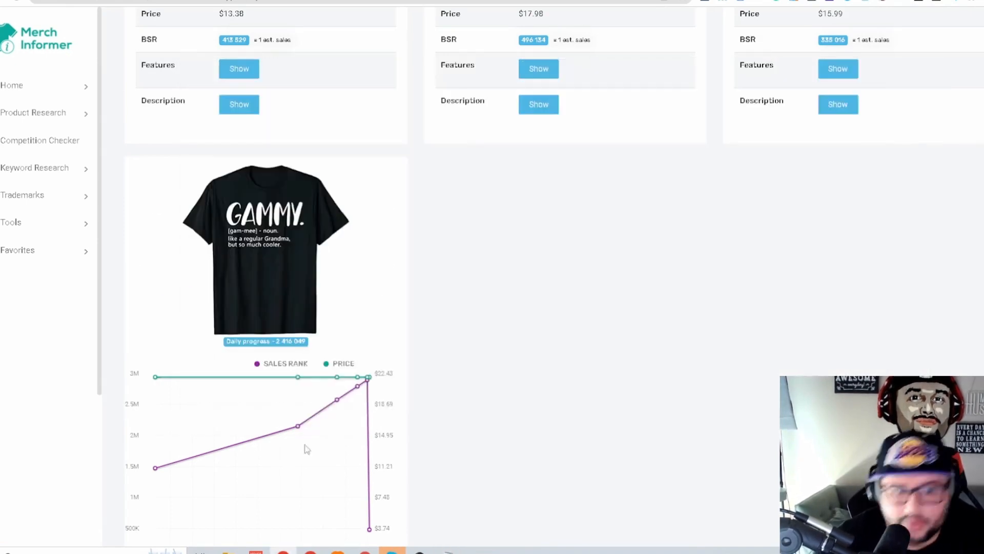
Open the Gammy shirt's Amazon listing and set its Helium 10 sales rank chart to All Time
scroll(303, 445, down, 3)
click(294, 492)
scroll(413, 448, down, 4)
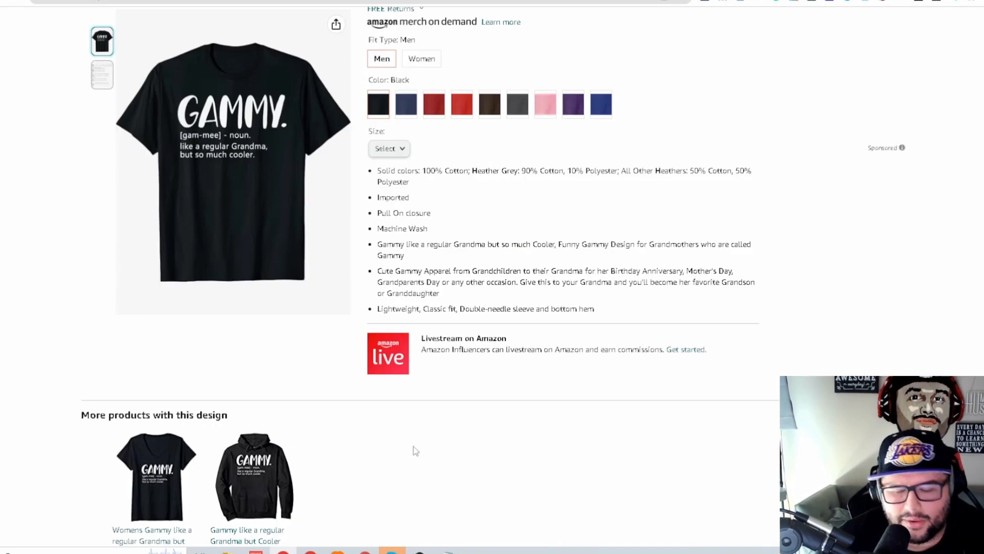
scroll(471, 445, down, 4)
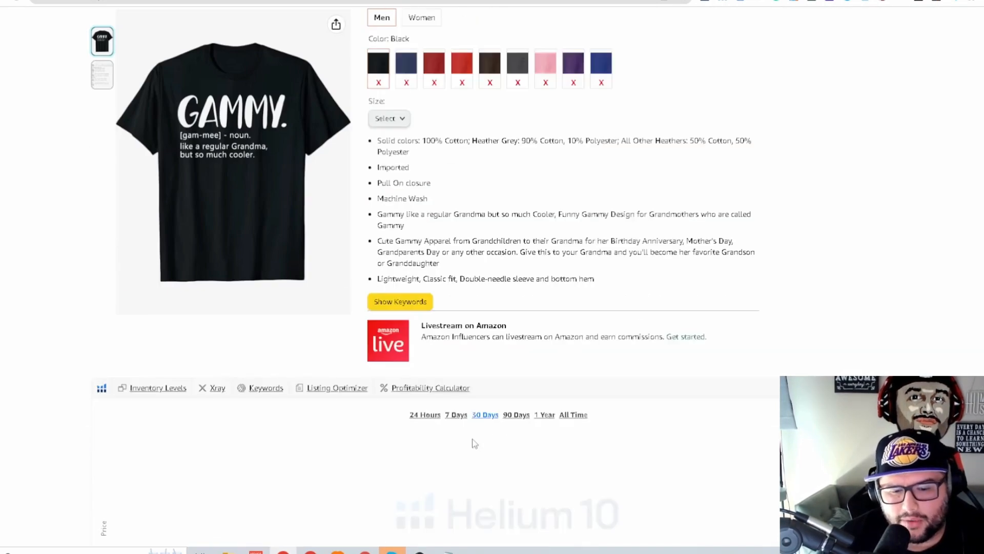
scroll(576, 384, up, 2)
scroll(576, 384, down, 2)
click(572, 311)
click(17, 1)
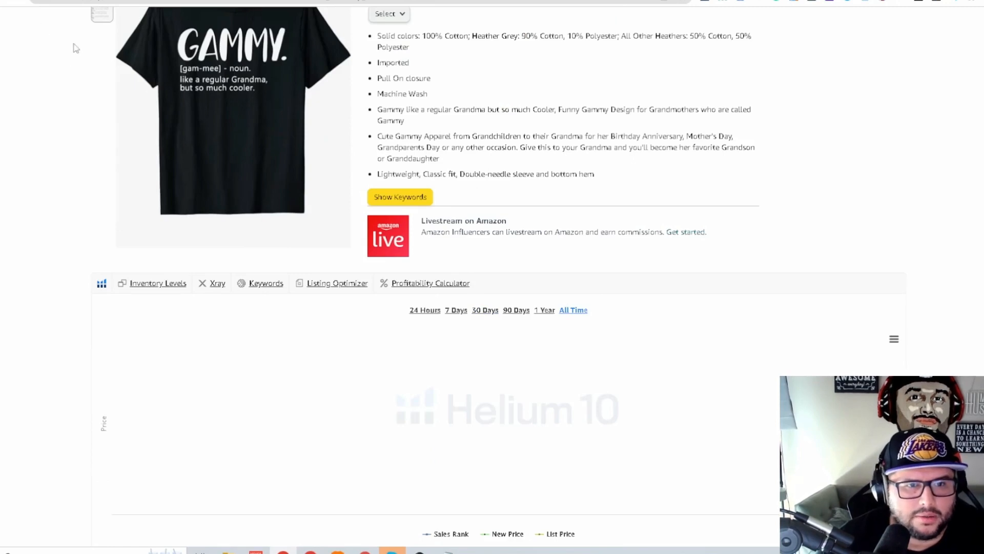
Check the Gammy shirt's earliest sales rank point in Merch Informer, recheck its chart on the Amazon listing, and return to the results
scroll(294, 273, down, 2)
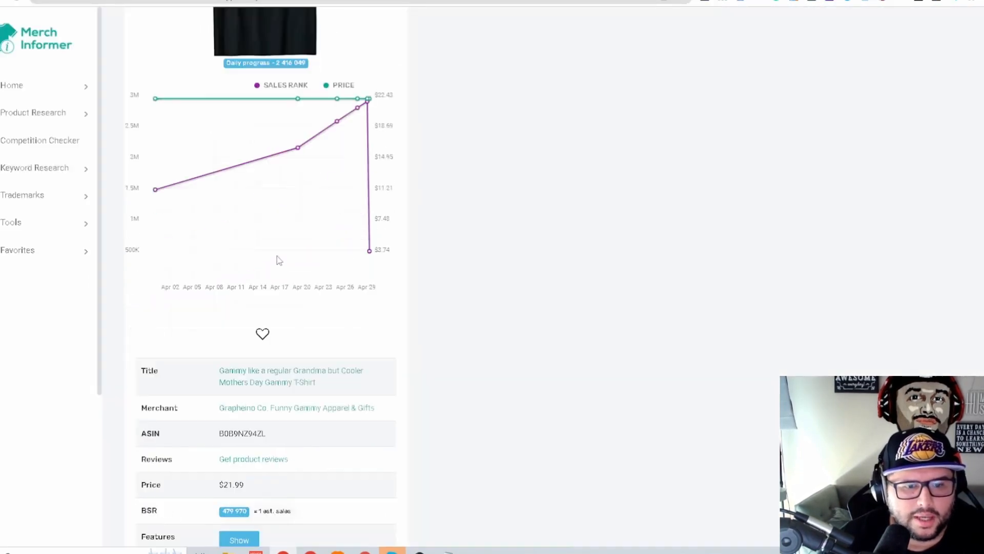
mouse_move(160, 189)
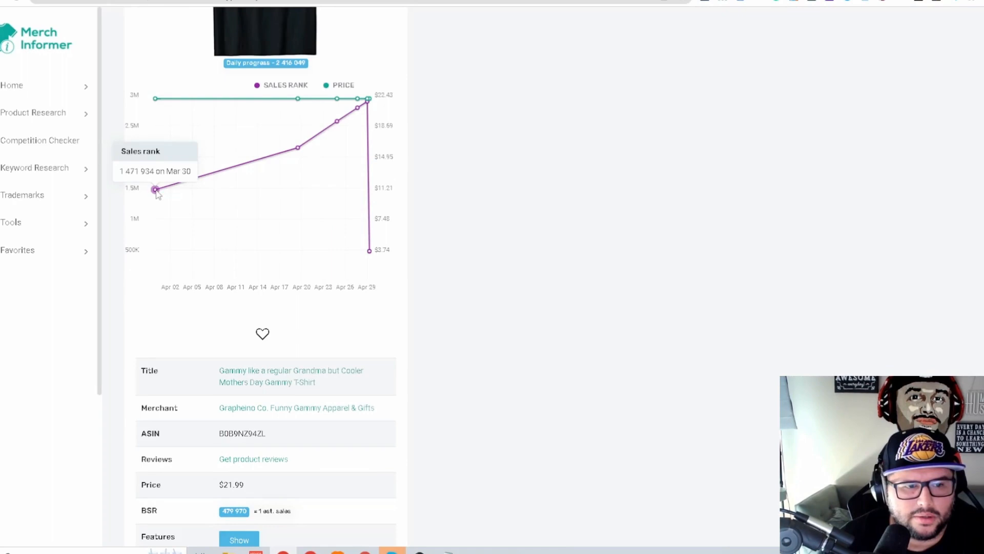
scroll(354, 251, down, 3)
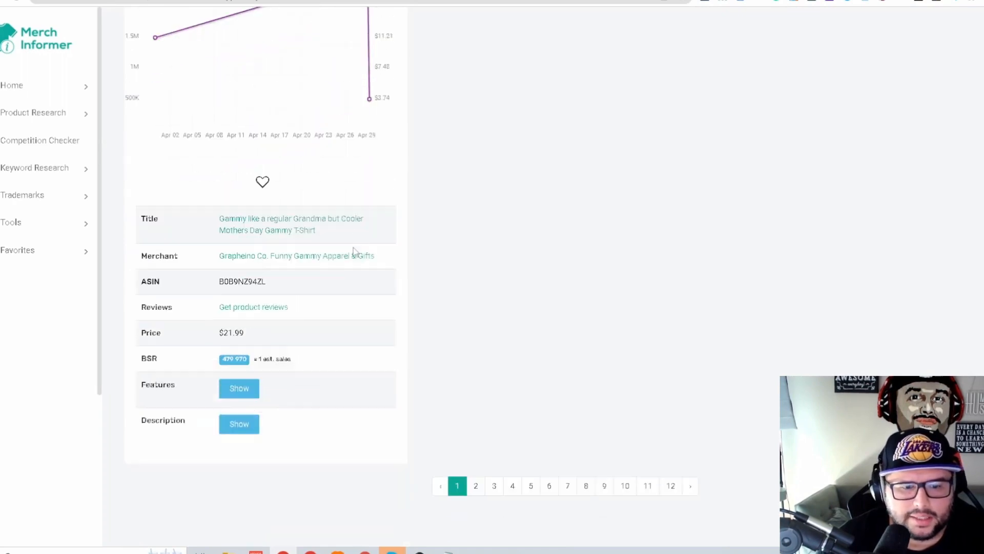
click(260, 239)
scroll(319, 219, down, 10)
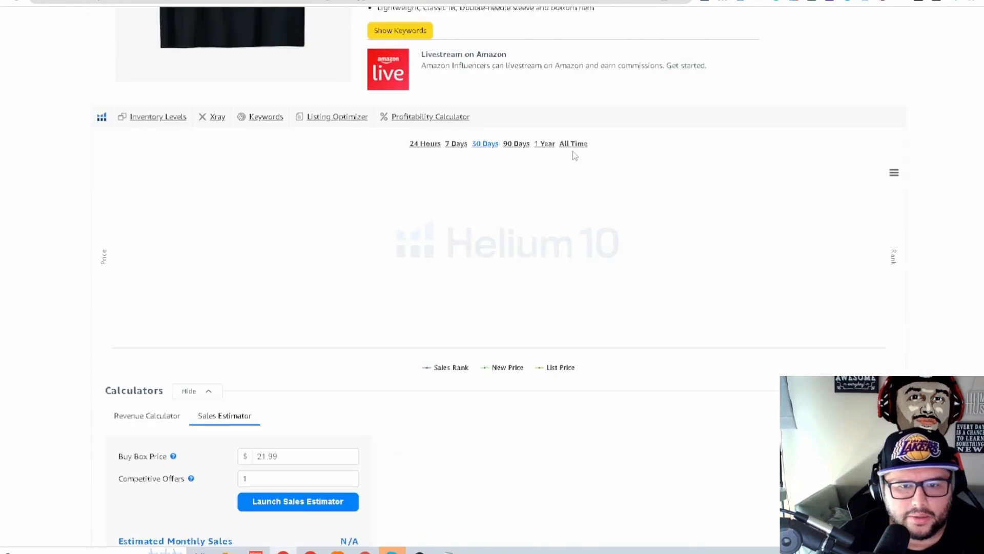
key(ctrl+w)
scroll(277, 205, up, 4)
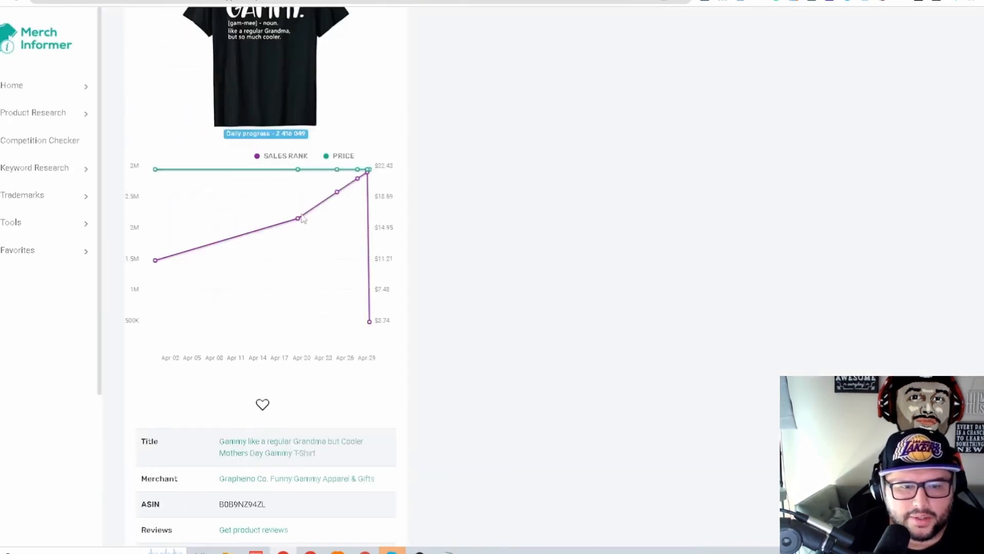
Bring up the Notepad niche list and highlight all entries from Niche 1 to Niche 7 for review
scroll(302, 219, up, 2)
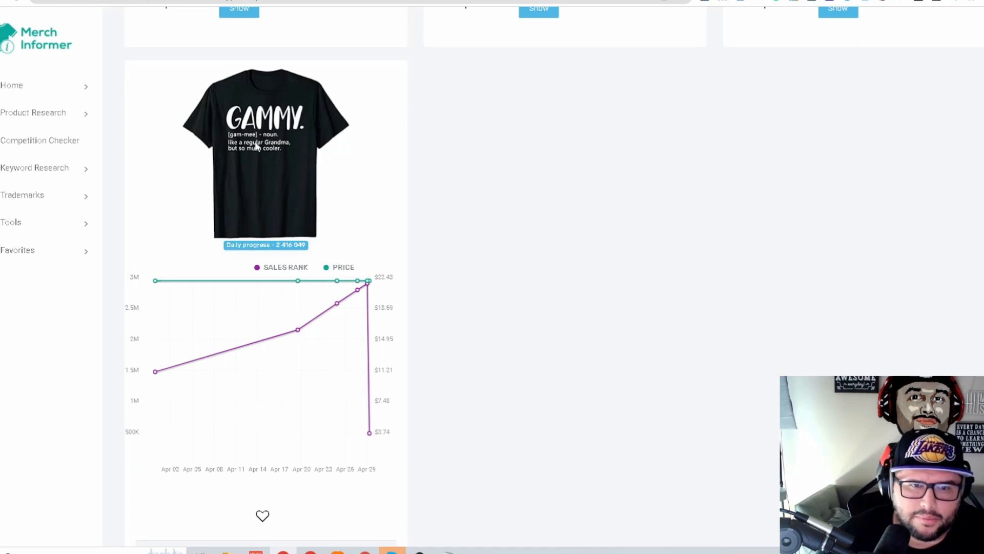
click(472, 547)
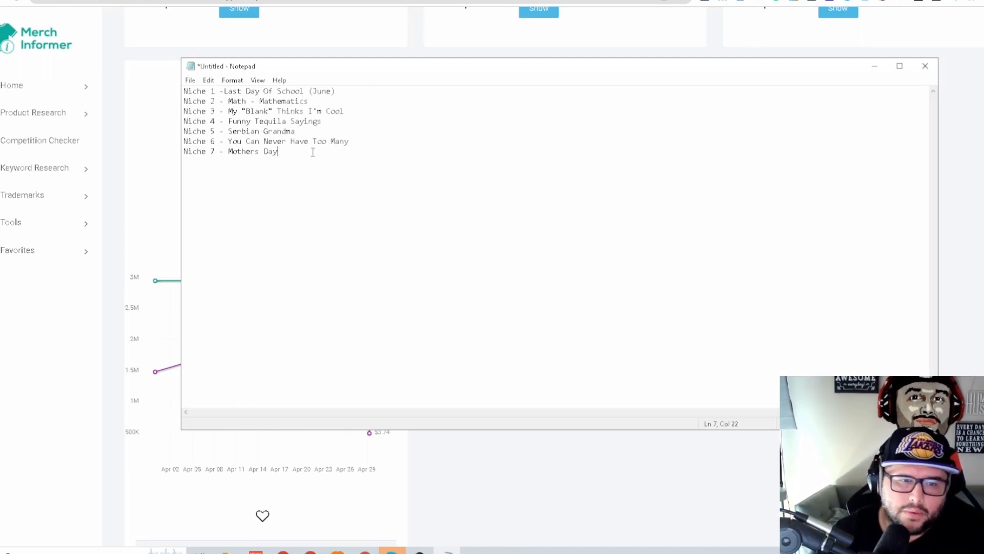
drag(277, 151, 184, 91)
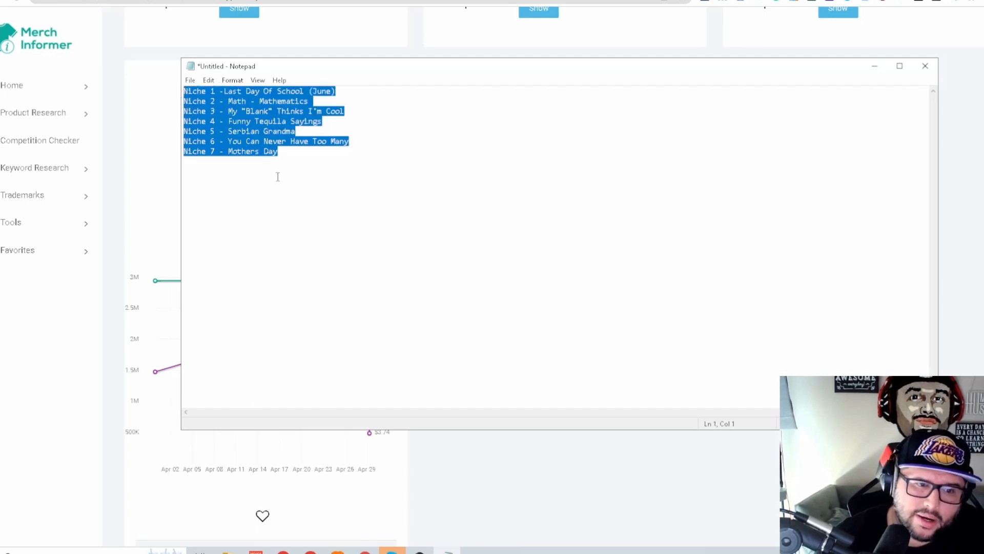
Return to the Merch Informer results and skim the first page's designs and rank charts from the Stay Positive shirt to the Gammy shirt
click(611, 513)
scroll(553, 277, up, 20)
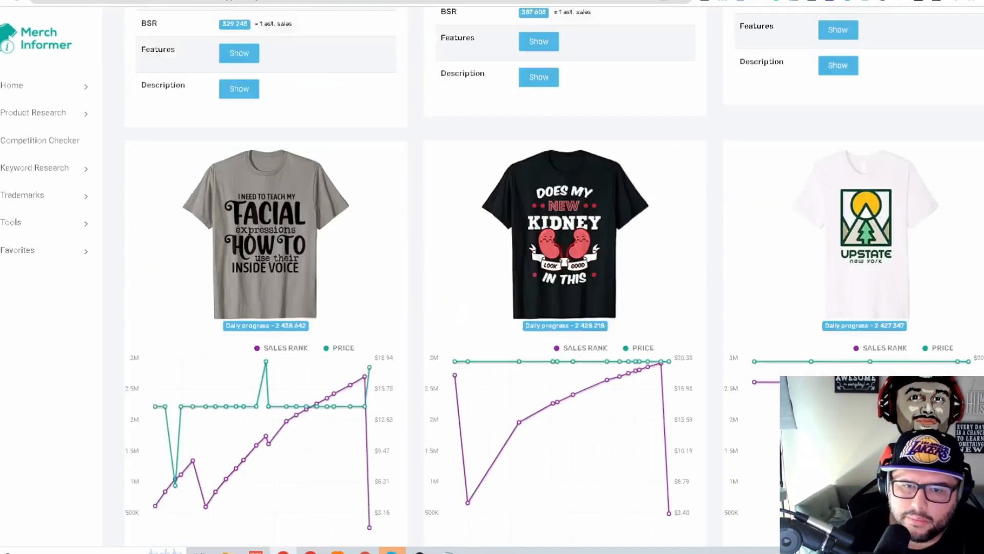
scroll(554, 277, down, 20)
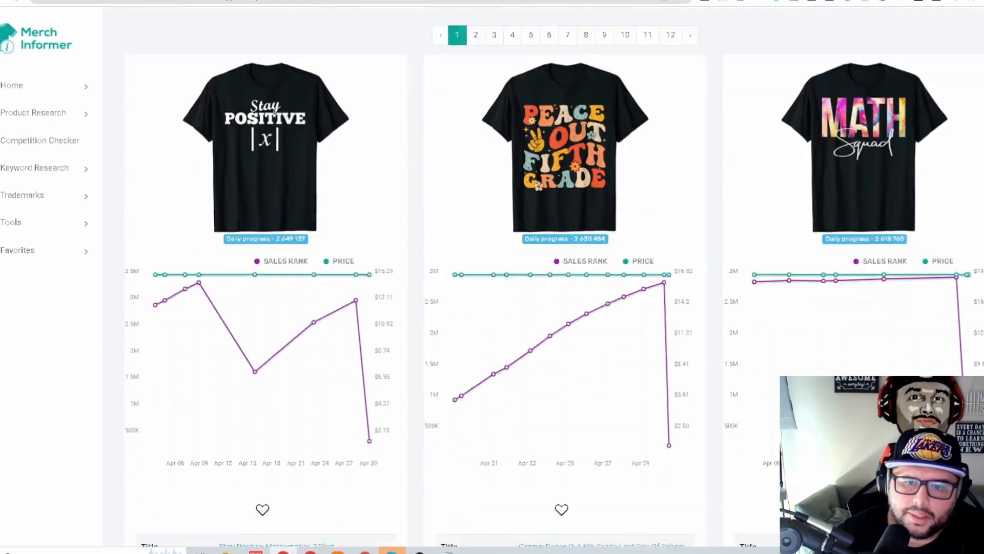
scroll(553, 277, down, 20)
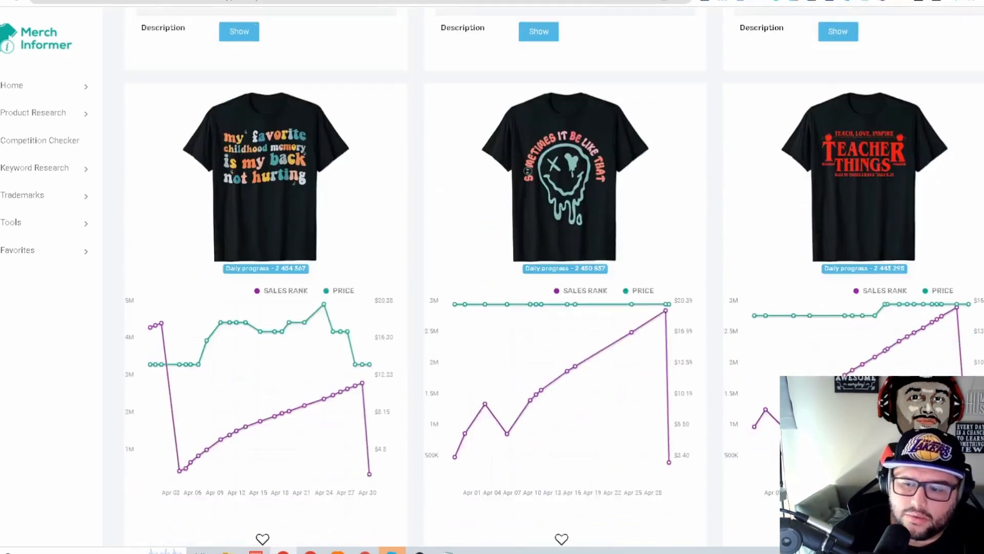
scroll(554, 277, down, 20)
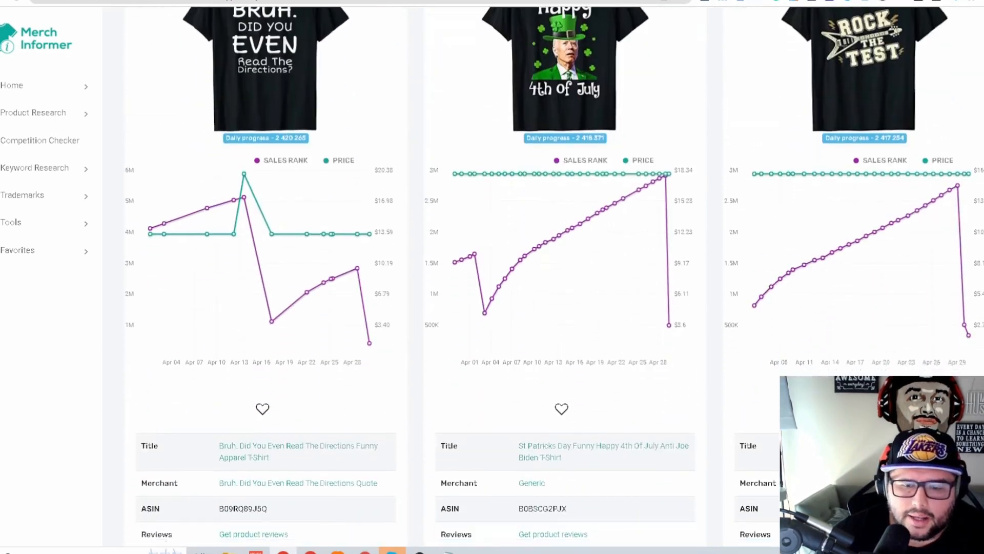
scroll(553, 277, down, 3)
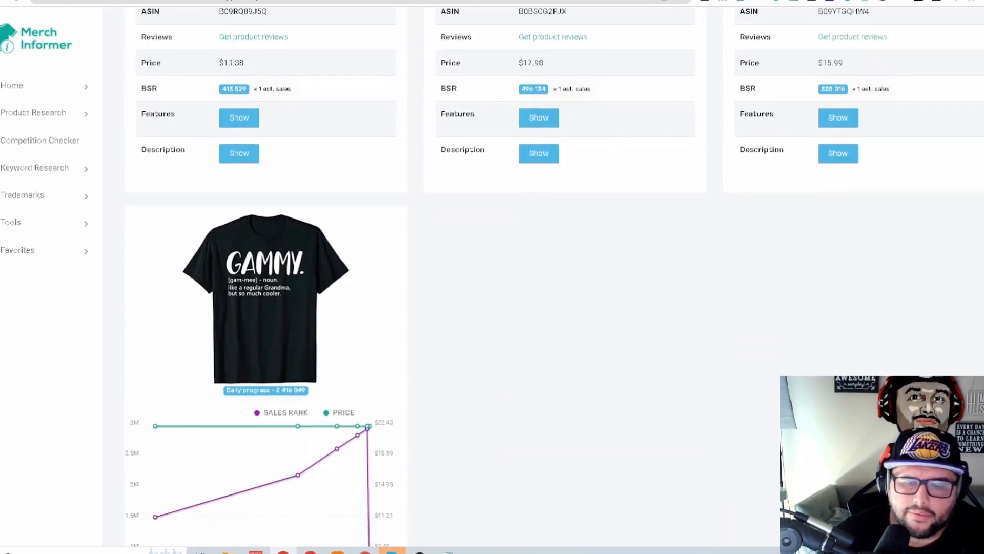
scroll(553, 276, up, 10)
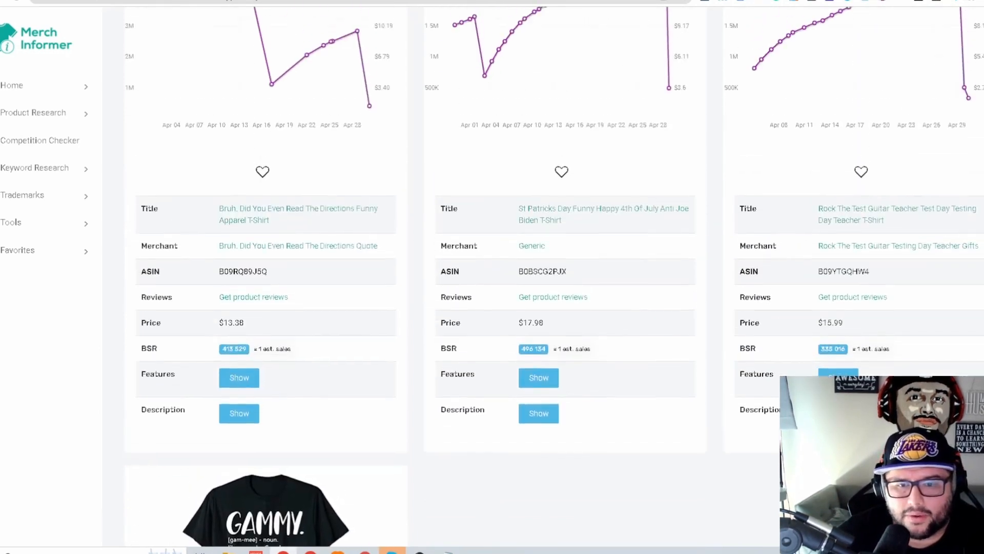
scroll(554, 277, up, 1)
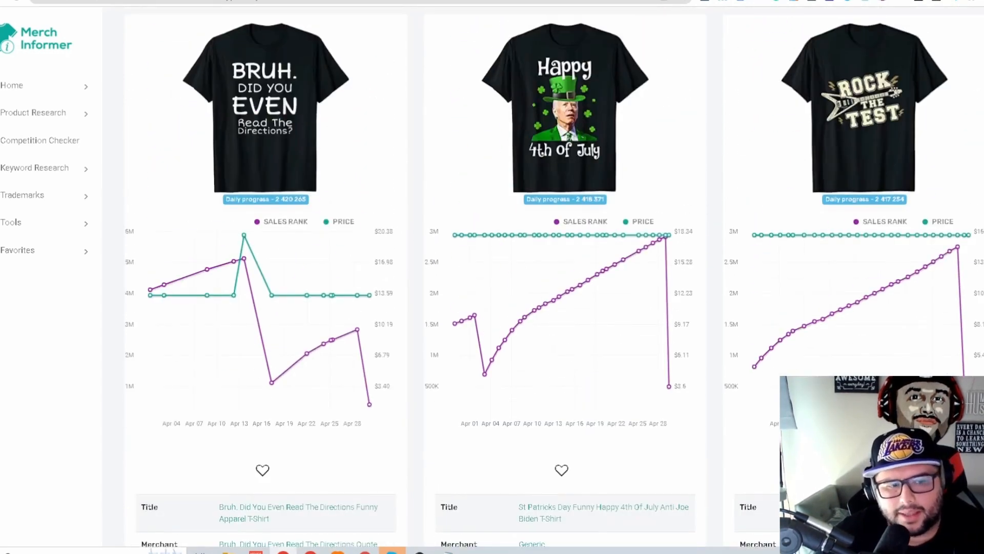
scroll(492, 277, down, 3)
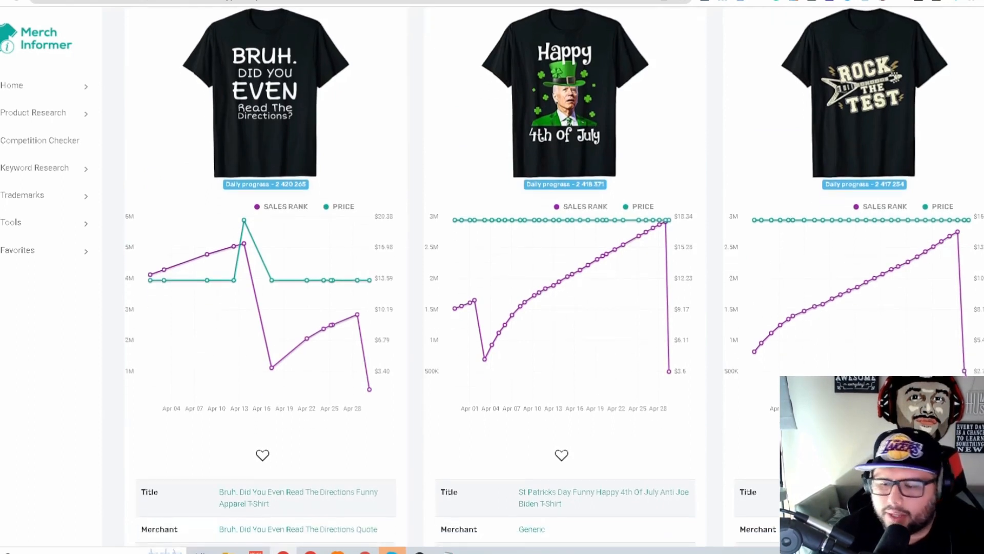